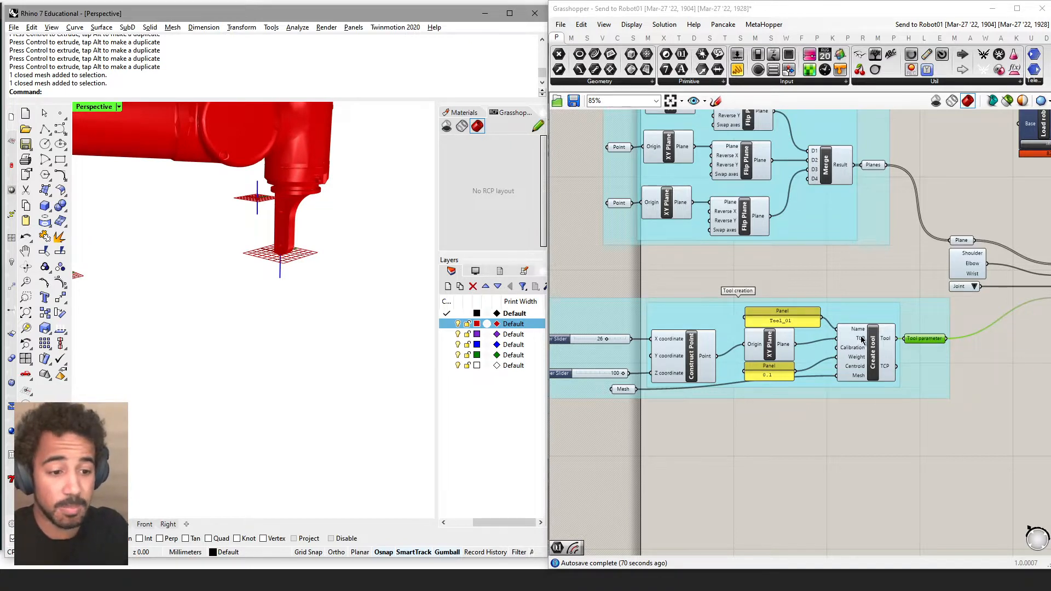
Step: Move the target planes group up and the tool creation group down to free canvas space between them
mouse_move(862, 339)
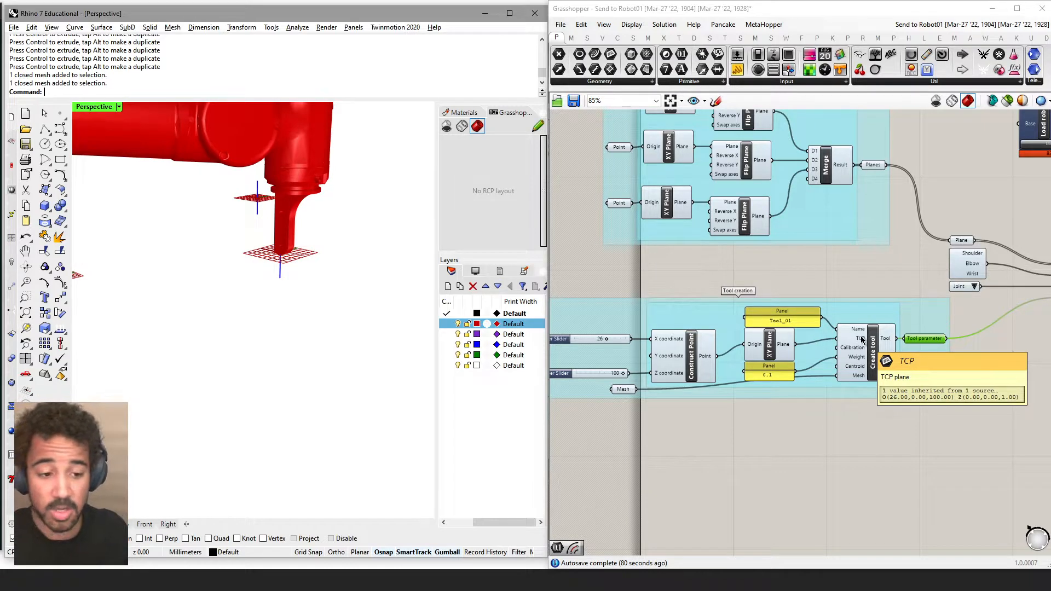
scroll(287, 275, down, 5)
right_drag(246, 281, 88, 304)
scroll(670, 477, down, 2)
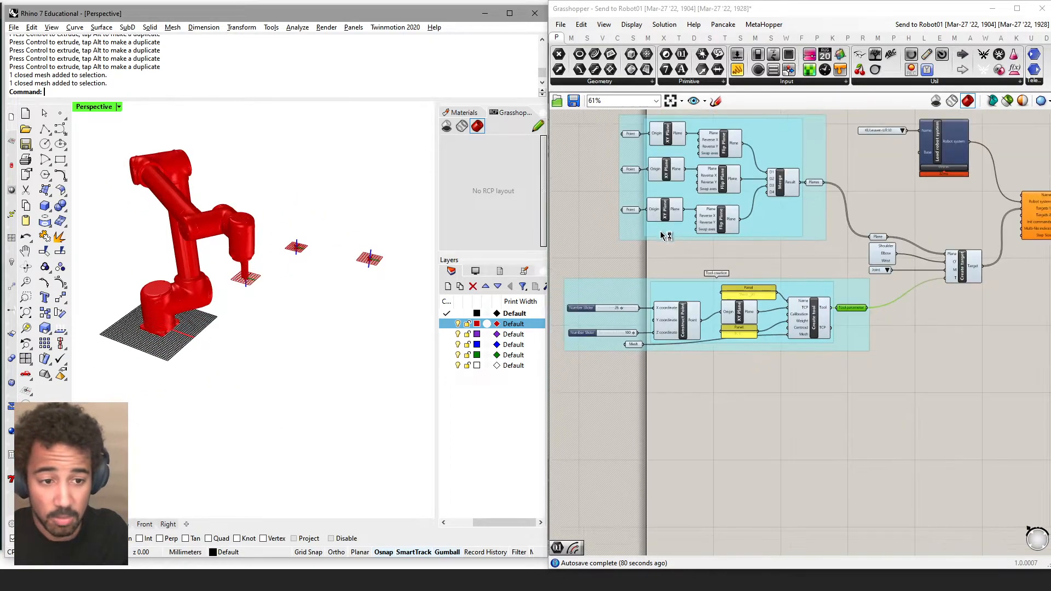
mouse_move(816, 254)
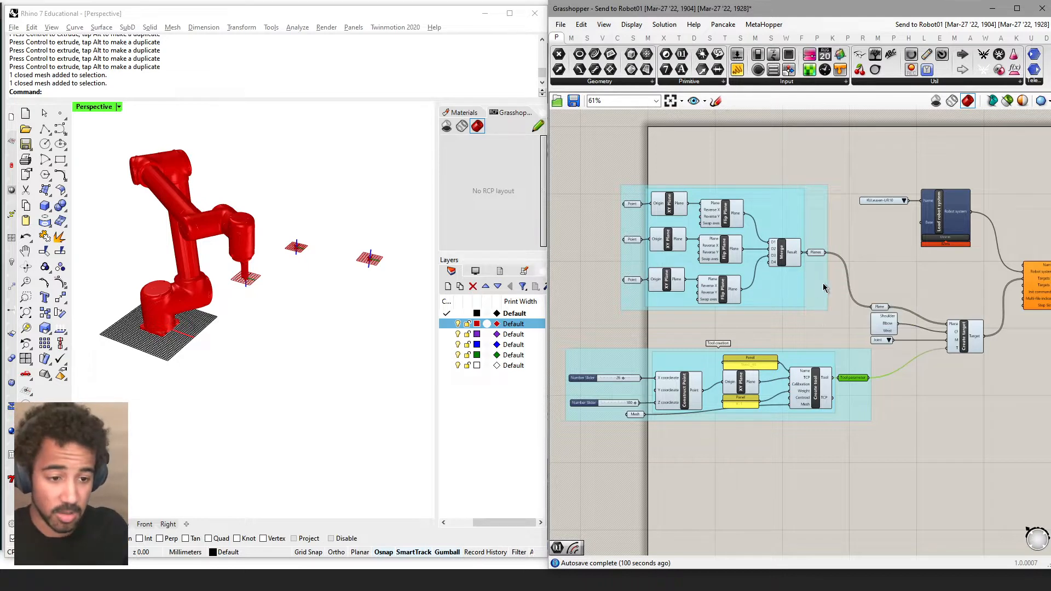
drag(822, 283, 809, 202)
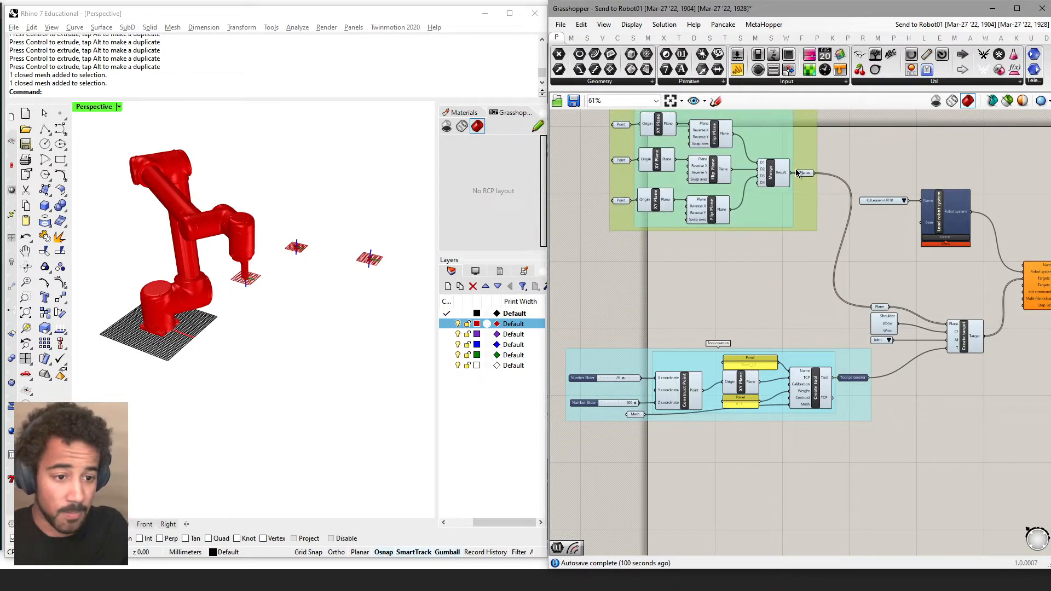
right_drag(746, 235, 769, 265)
drag(876, 390, 869, 419)
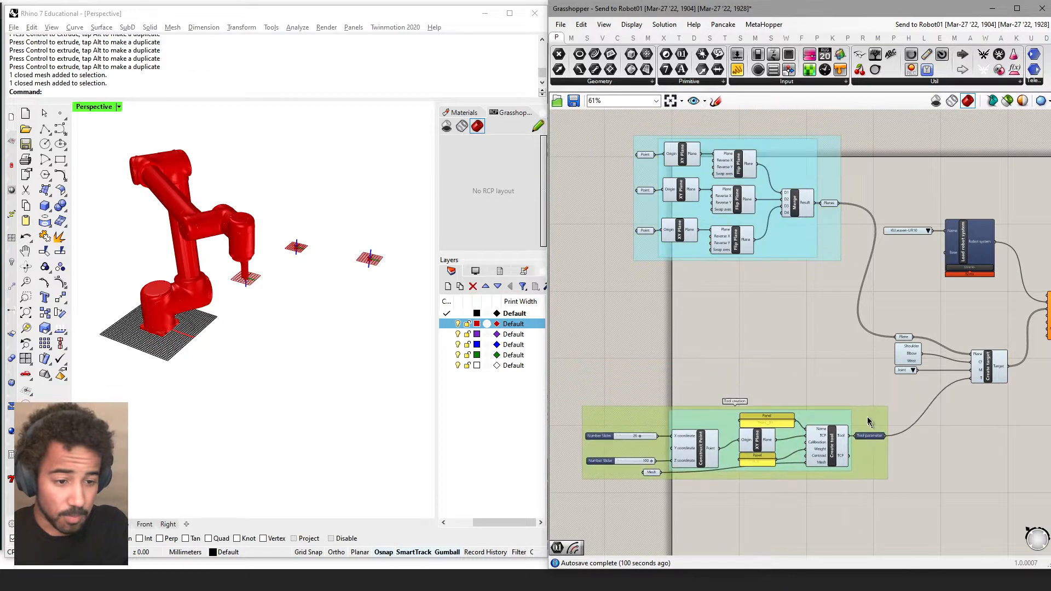
Step: Set the Perspective viewport's display mode to Wireframe
click(587, 38)
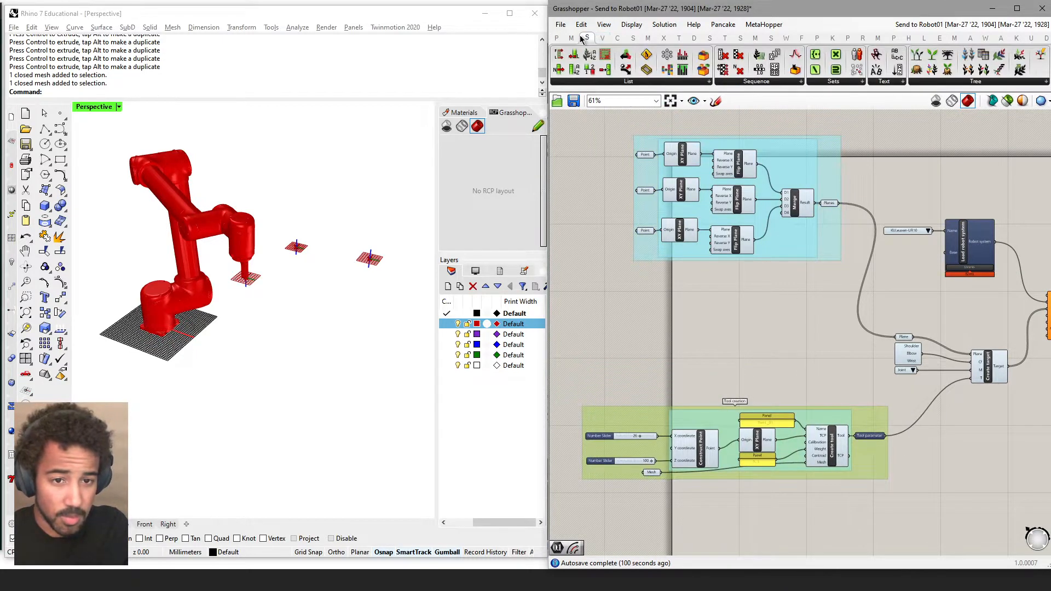
click(617, 38)
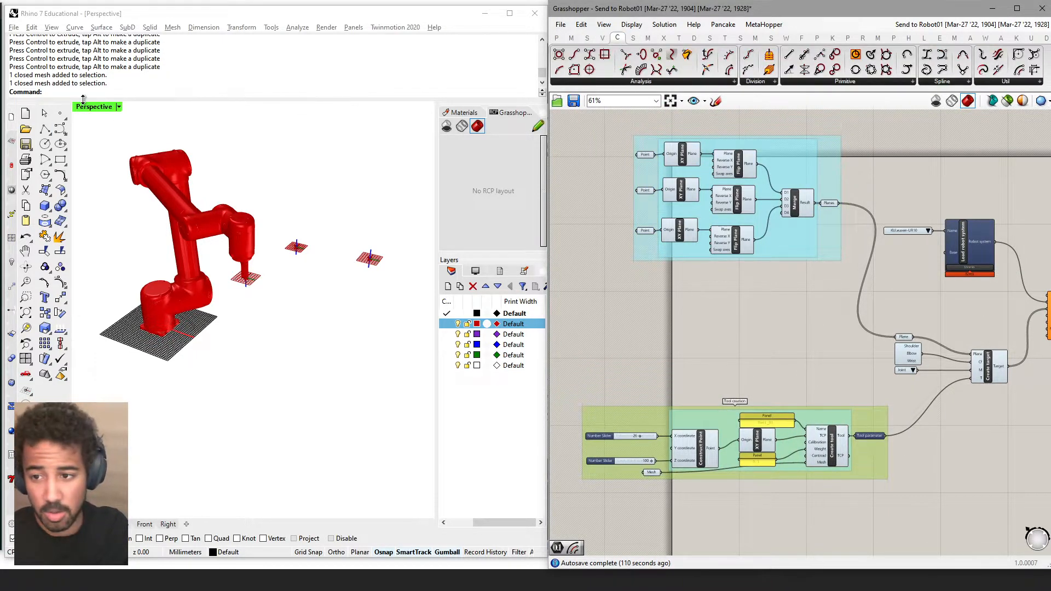
click(104, 107)
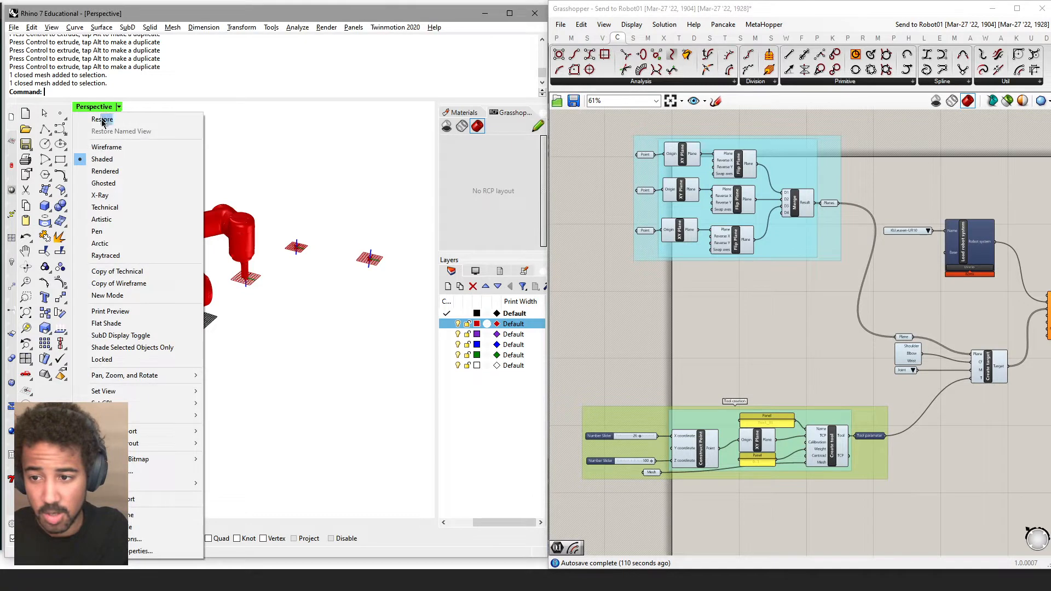
click(112, 146)
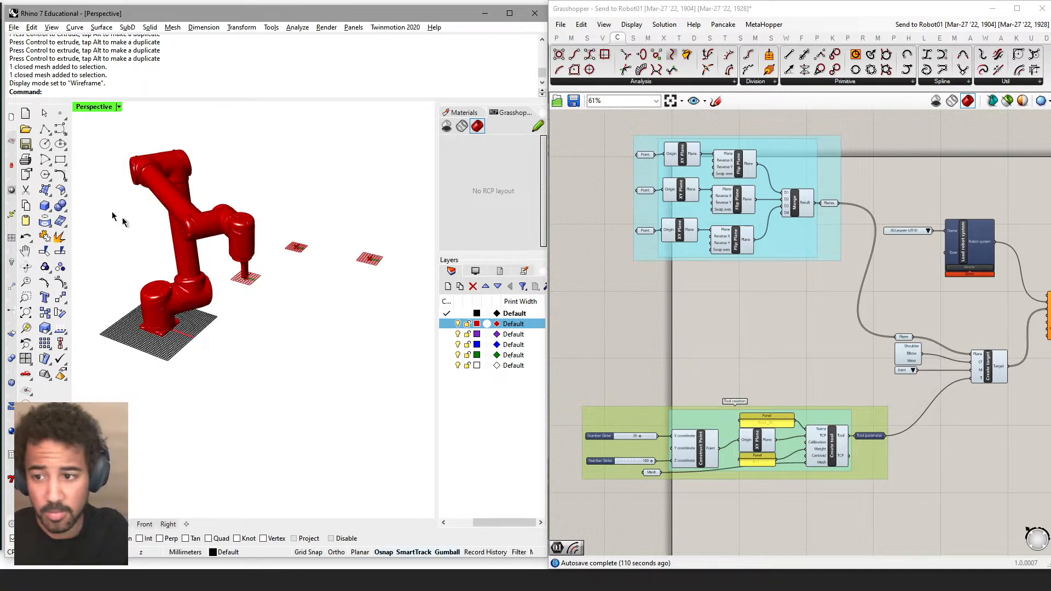
Step: Draw an open, winding degree 3 curve with seven control points in front of the robot base
click(57, 127)
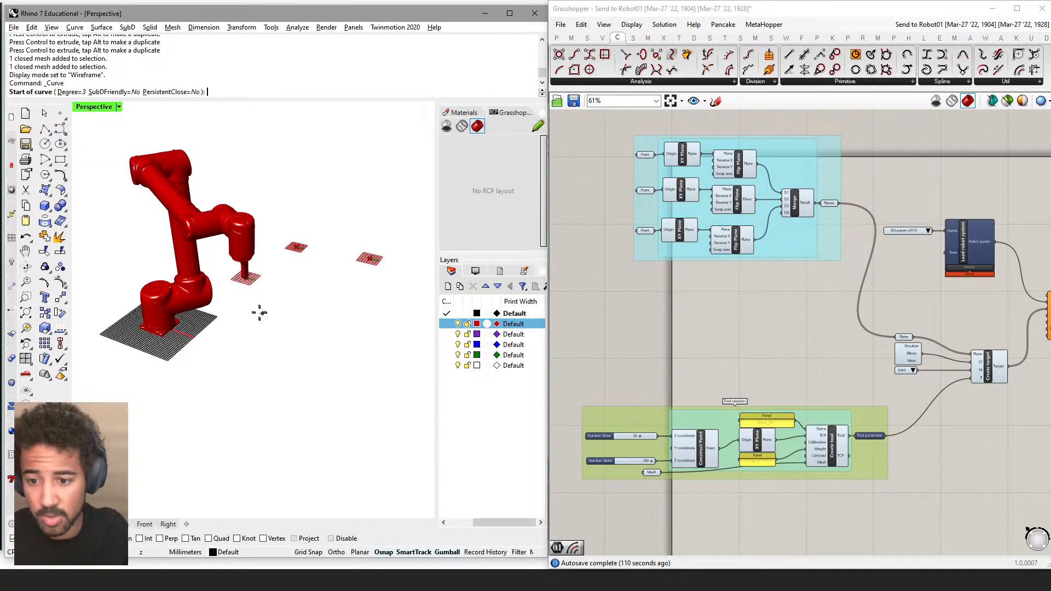
click(247, 301)
click(206, 326)
click(305, 331)
click(329, 369)
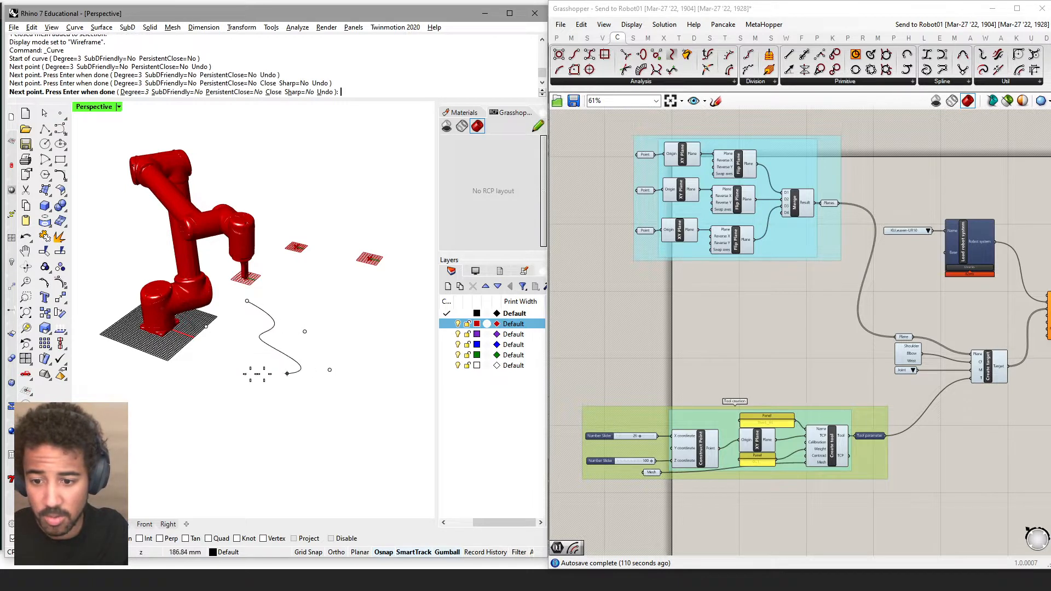
click(101, 362)
click(355, 416)
click(152, 402)
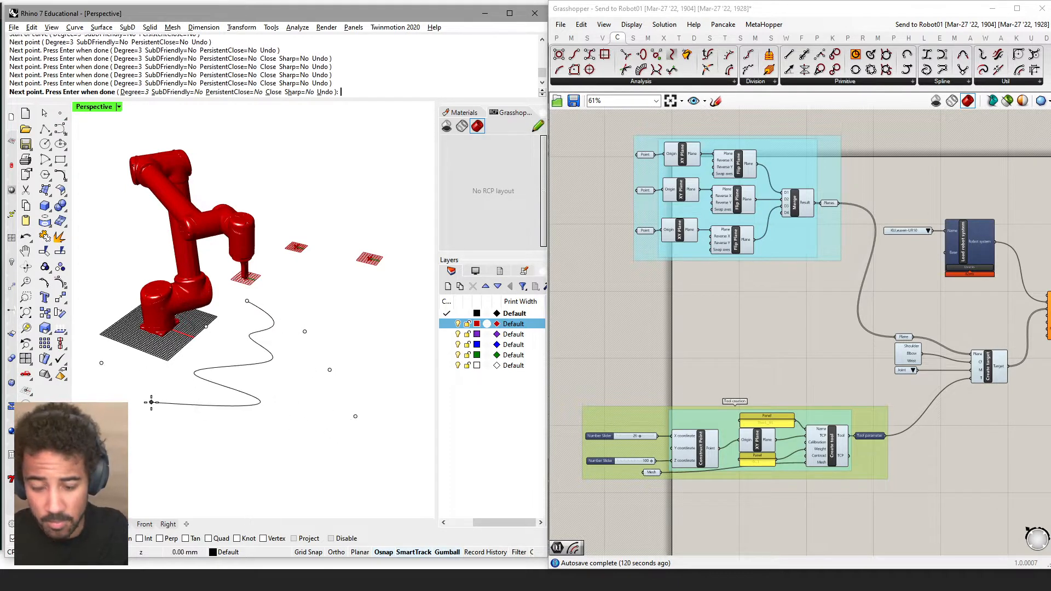
key(Return)
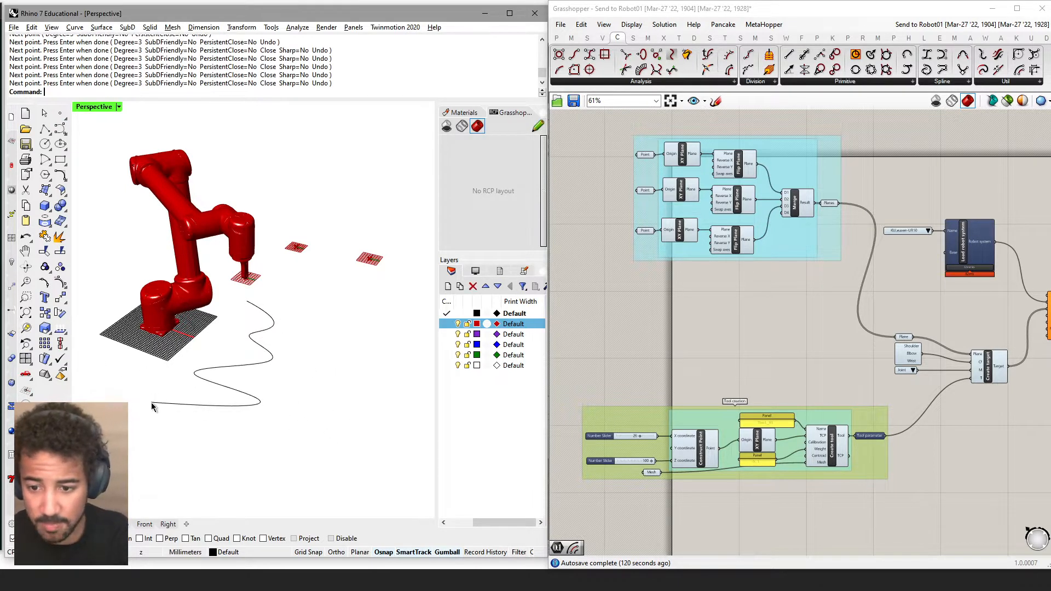
Step: Add a Curve parameter to the Grasshopper canvas and reference the newly drawn Rhino curve in it
click(237, 370)
click(557, 38)
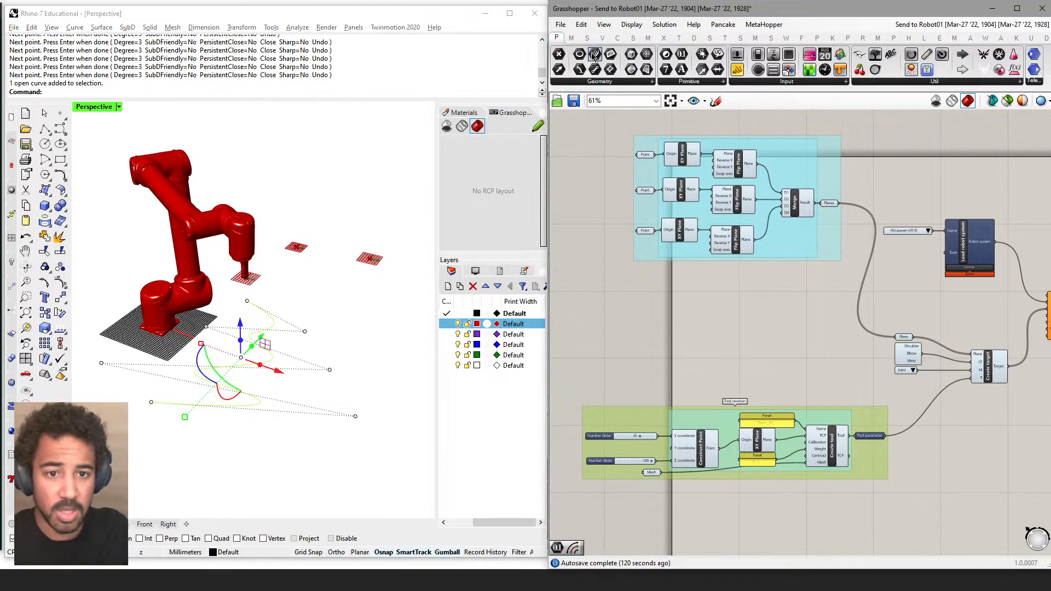
drag(594, 55, 706, 315)
scroll(707, 316, up, 5)
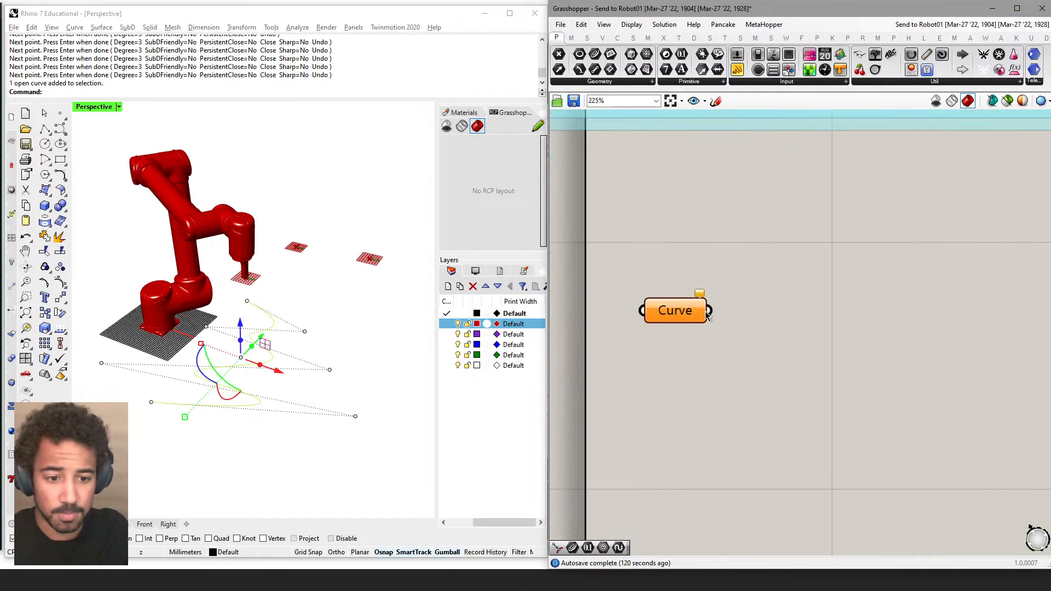
right_click(681, 316)
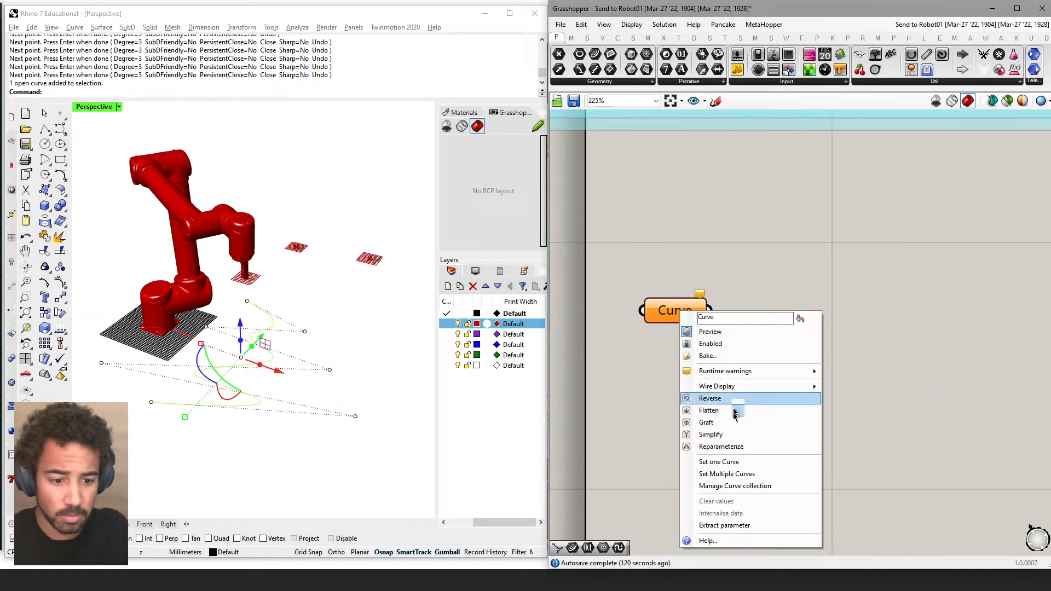
click(732, 462)
click(403, 399)
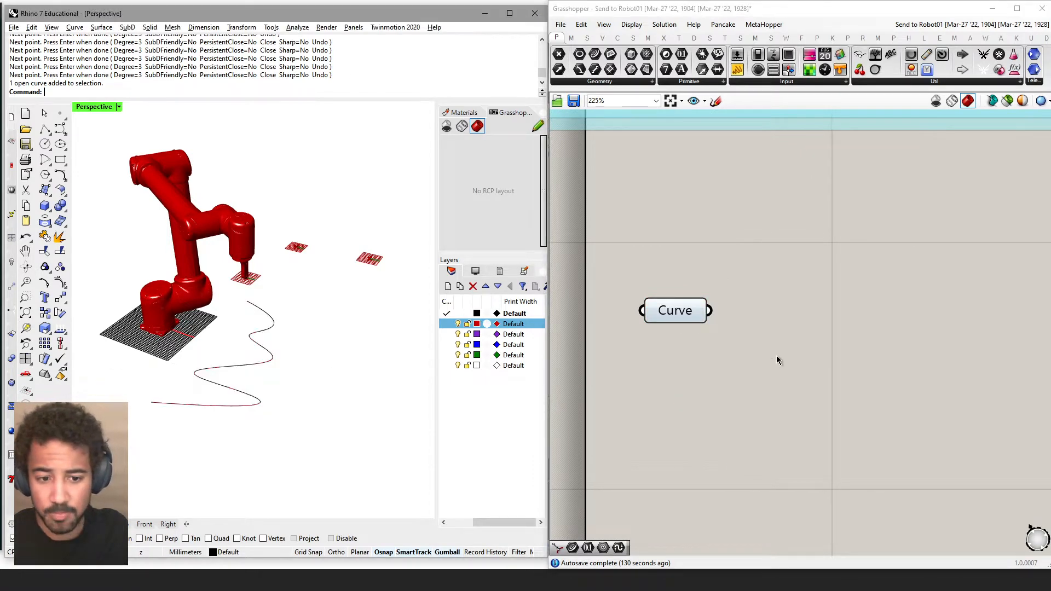
Step: Place the Curve parameter in the free space below the target planes group and inspect the Planes parameter's values
scroll(789, 354, down, 5)
click(768, 334)
right_drag(857, 352, 722, 348)
click(721, 352)
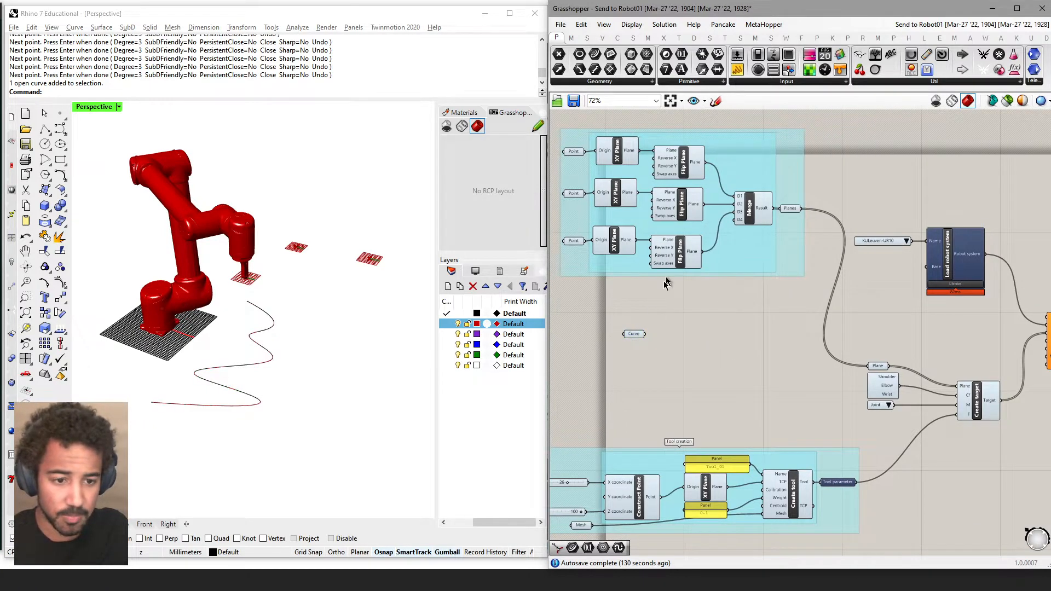
drag(631, 338, 592, 306)
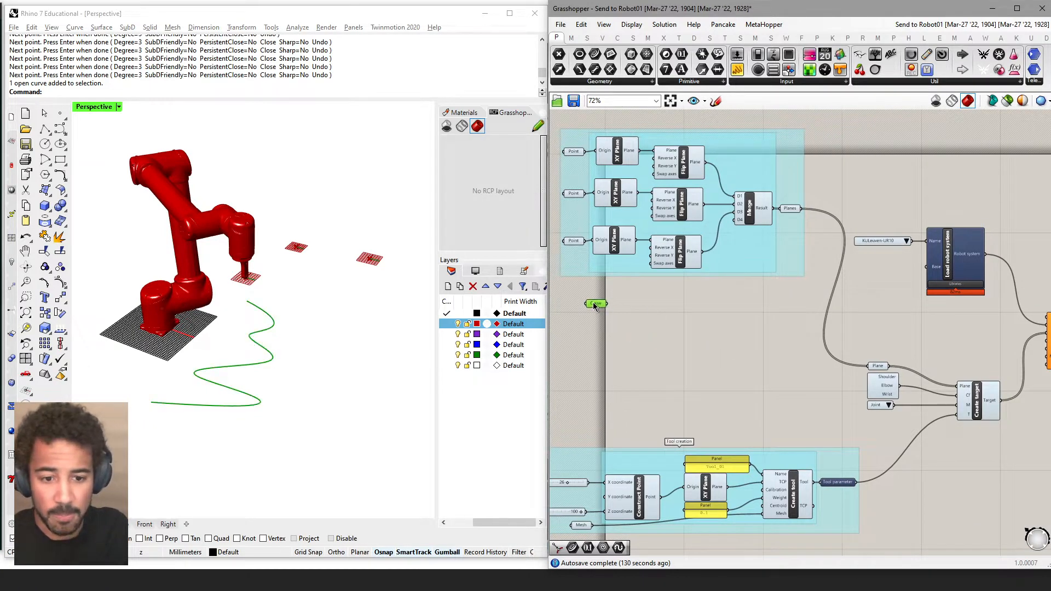
click(791, 208)
mouse_move(792, 208)
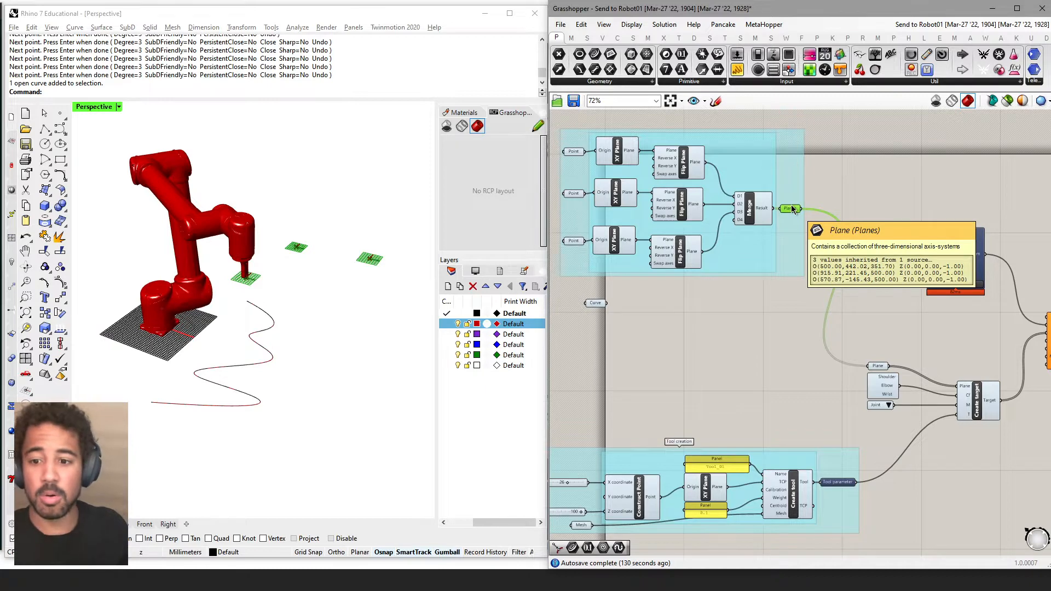
click(756, 410)
right_drag(601, 308, 622, 310)
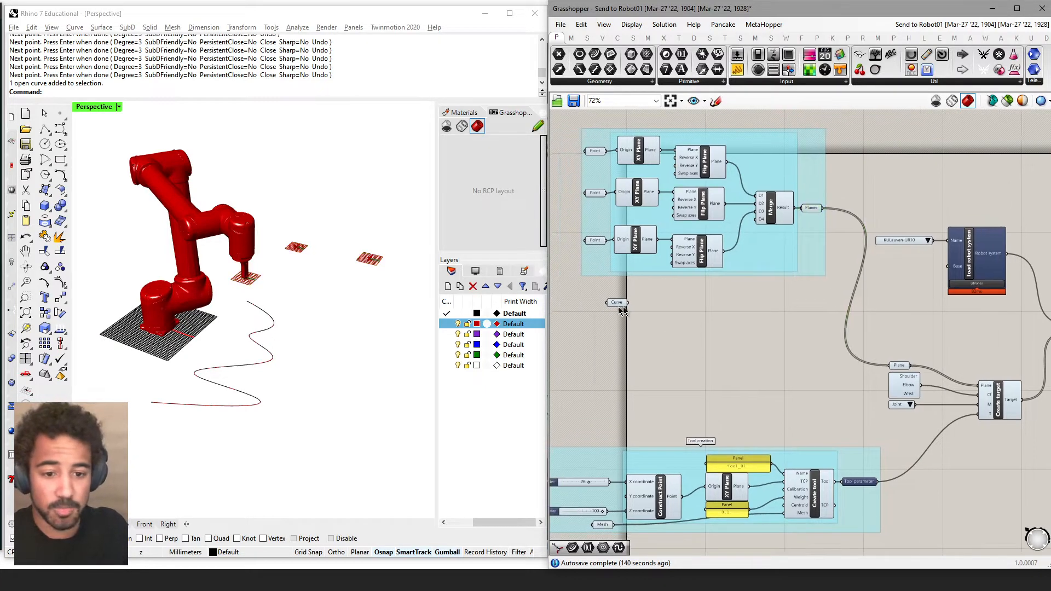
drag(615, 305, 660, 308)
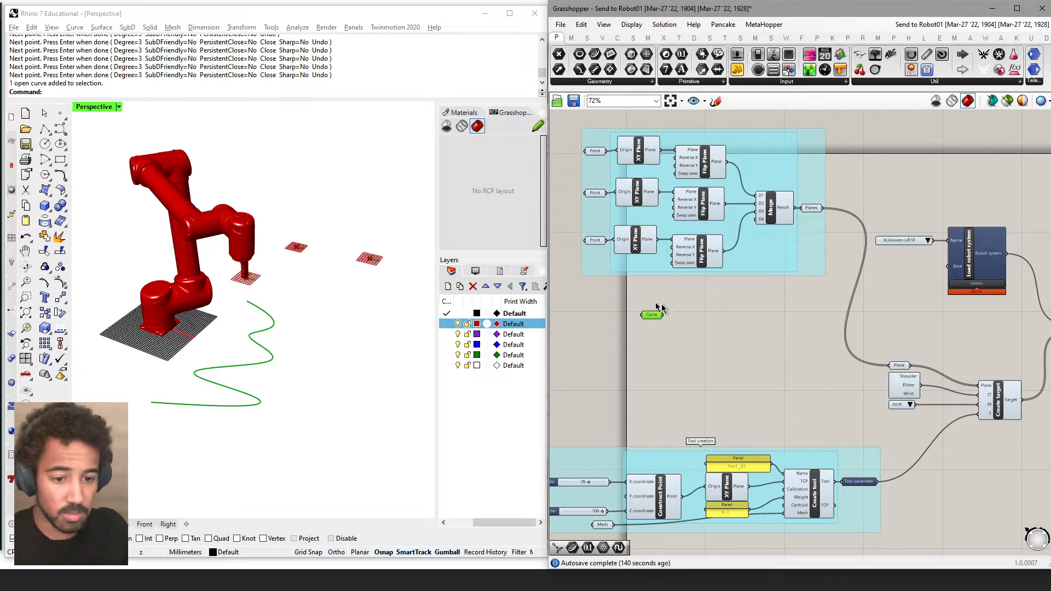
click(739, 279)
Step: Add a Divide Length component beside the Curve parameter and connect the curve to its Curve input
click(618, 38)
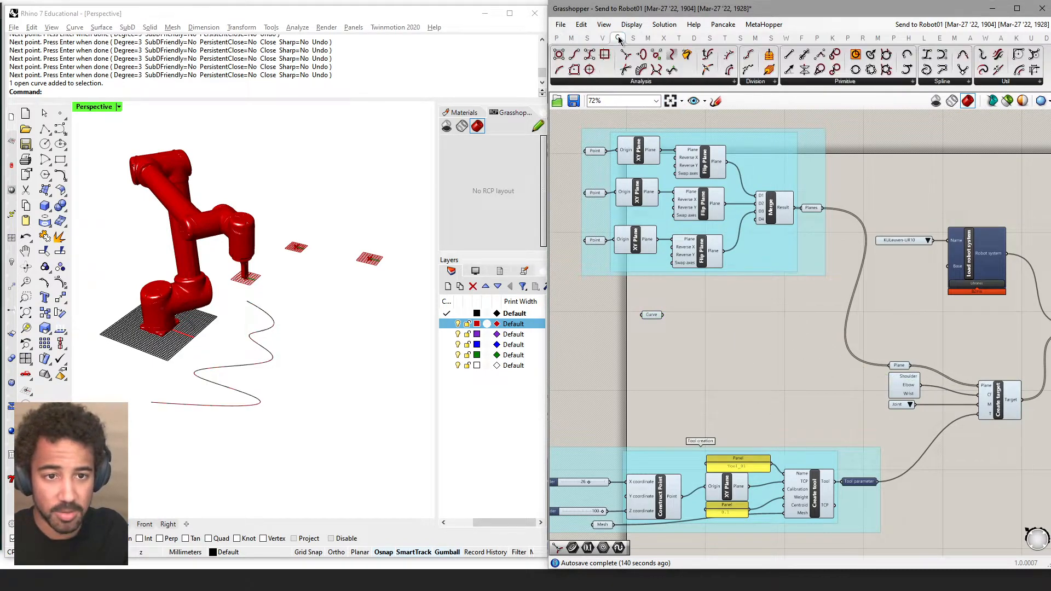
click(755, 82)
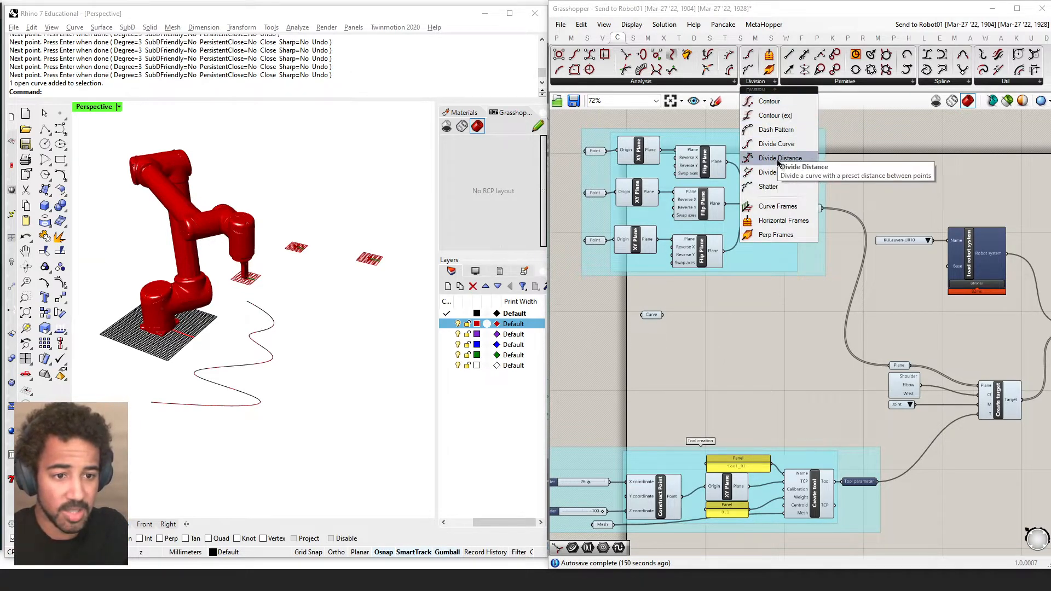
drag(766, 172, 705, 289)
scroll(651, 313, up, 3)
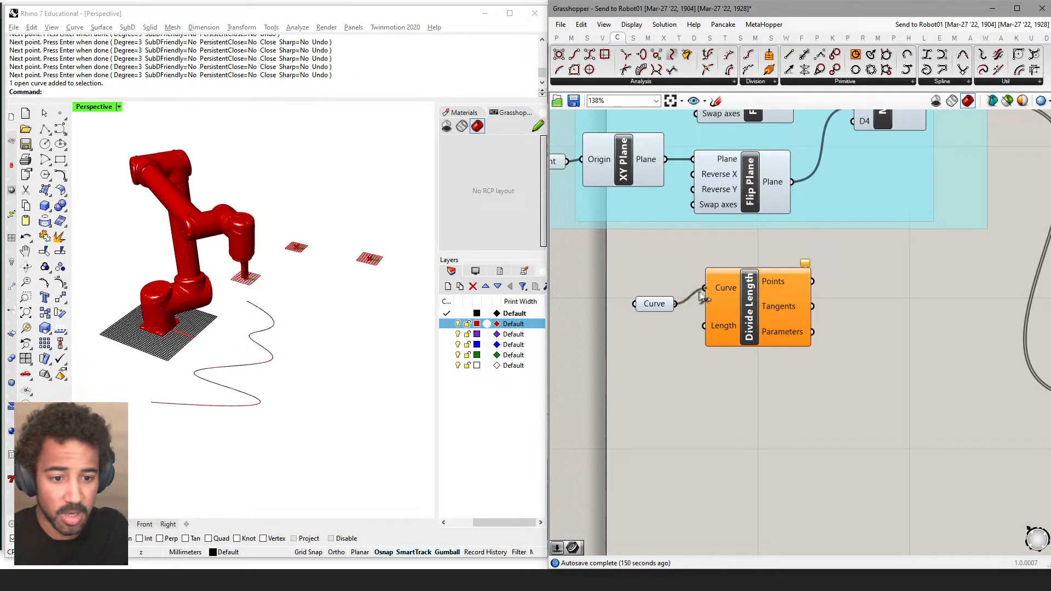
click(653, 306)
right_drag(659, 245, 742, 200)
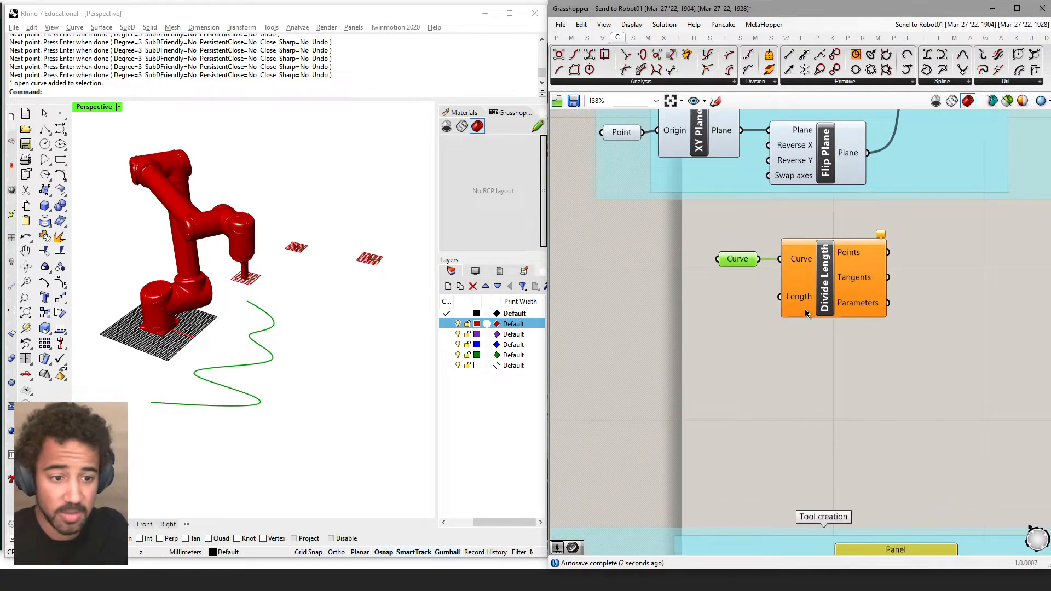
drag(805, 313, 825, 313)
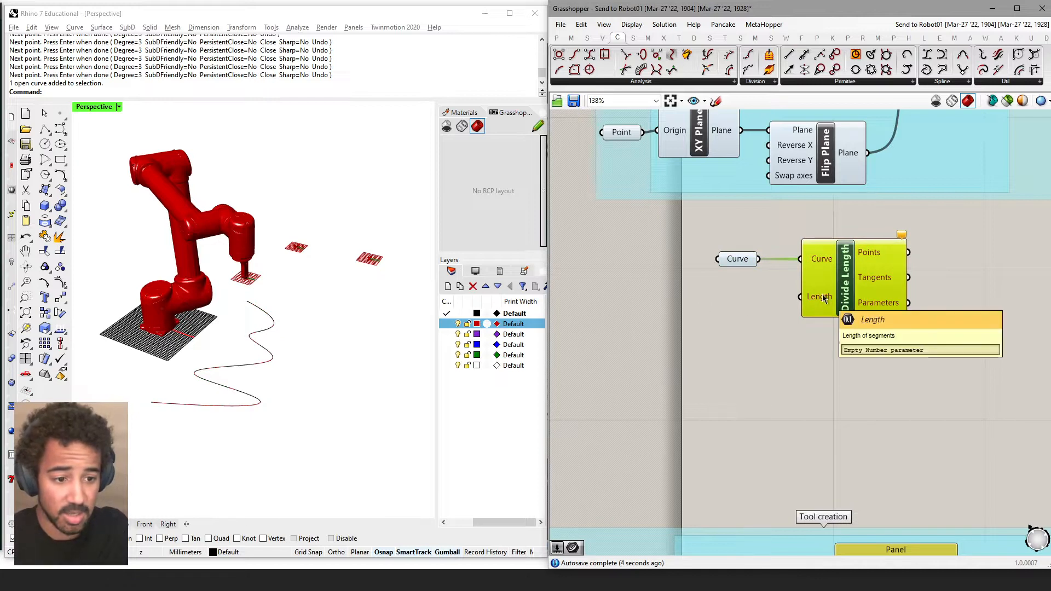
Step: Add a number slider with the value 5 and connect it to the Length input of Divide Length
double_click(677, 302)
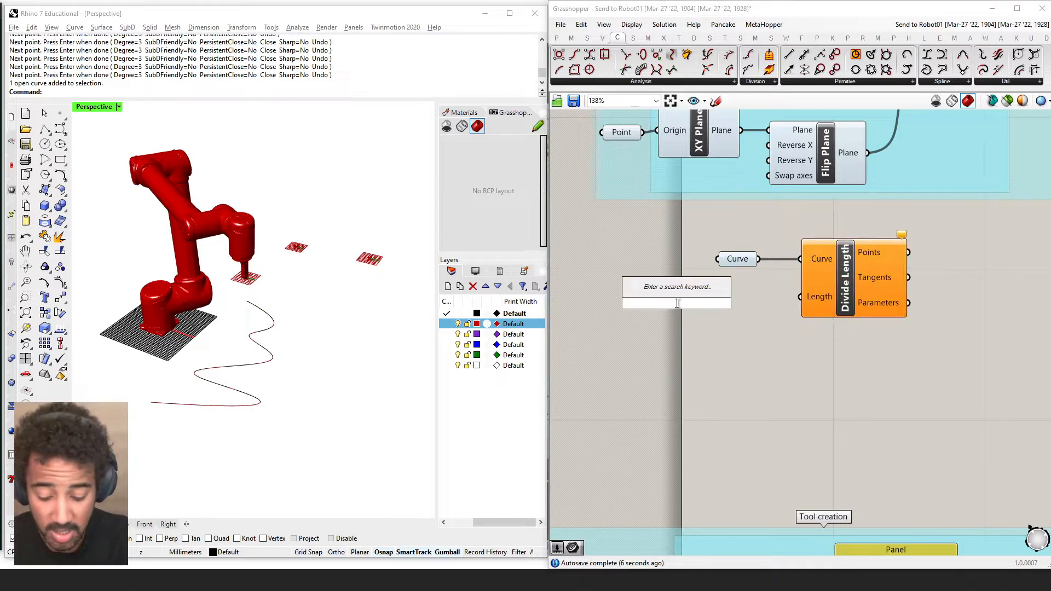
text(1)
key(Return)
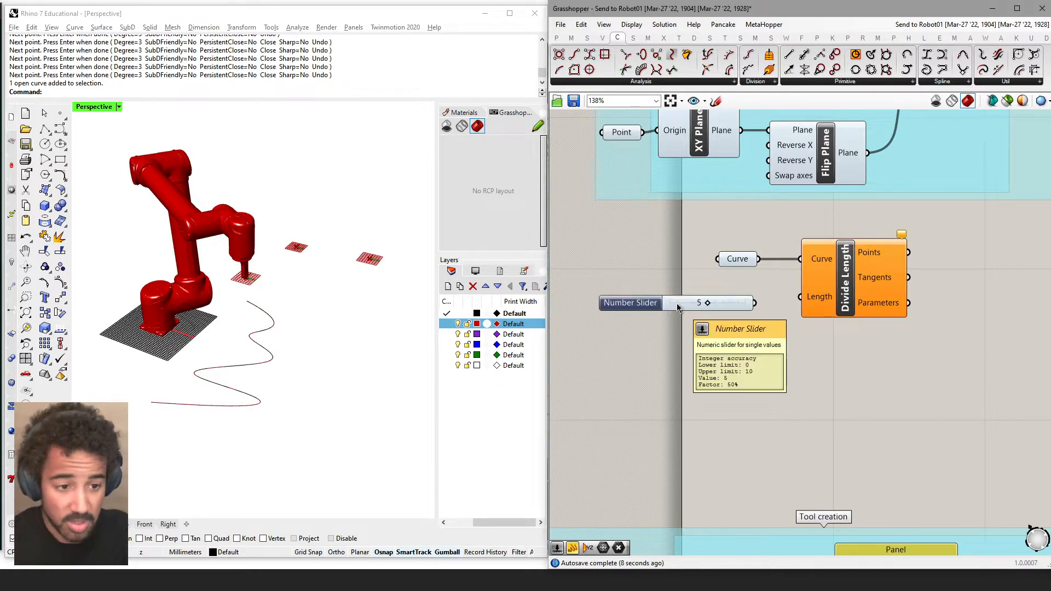
drag(755, 303, 809, 306)
click(811, 305)
scroll(285, 367, up, 5)
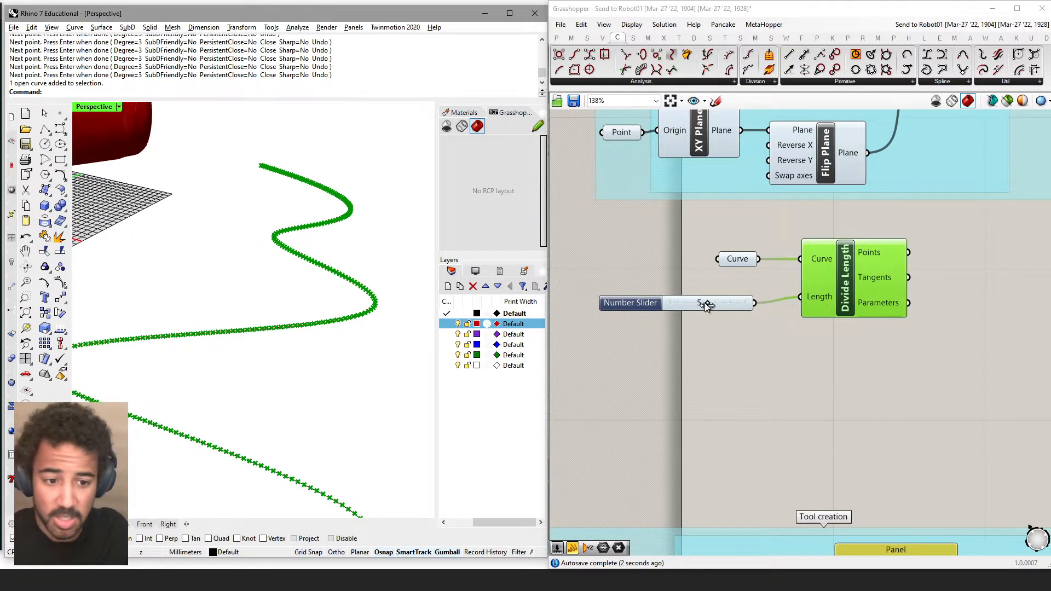
Step: Raise the maximum of the number slider driving Divide Length to 100 and set its value to 50
drag(706, 305, 753, 304)
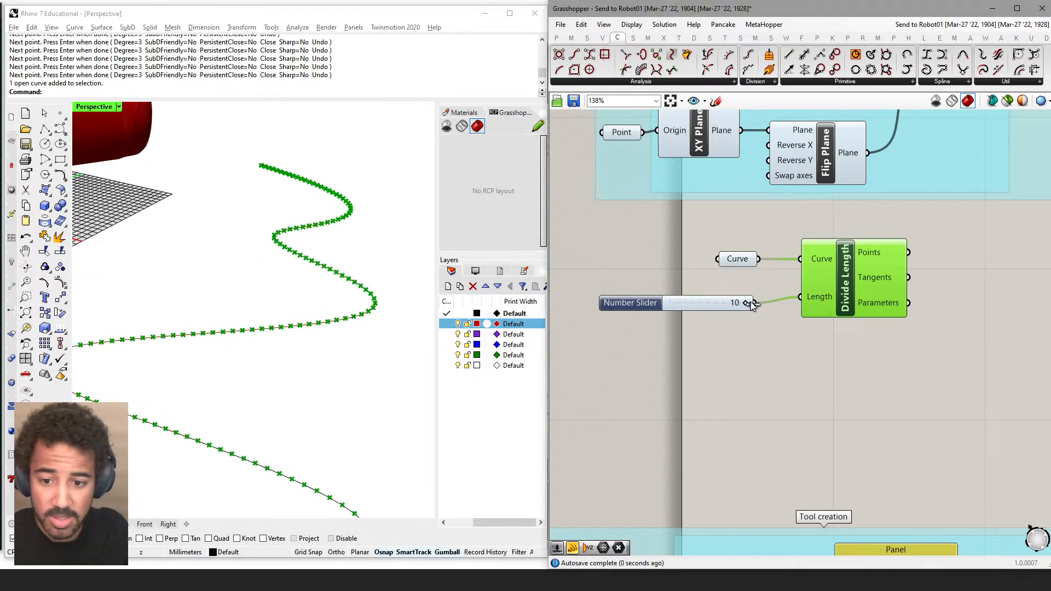
double_click(641, 303)
click(675, 333)
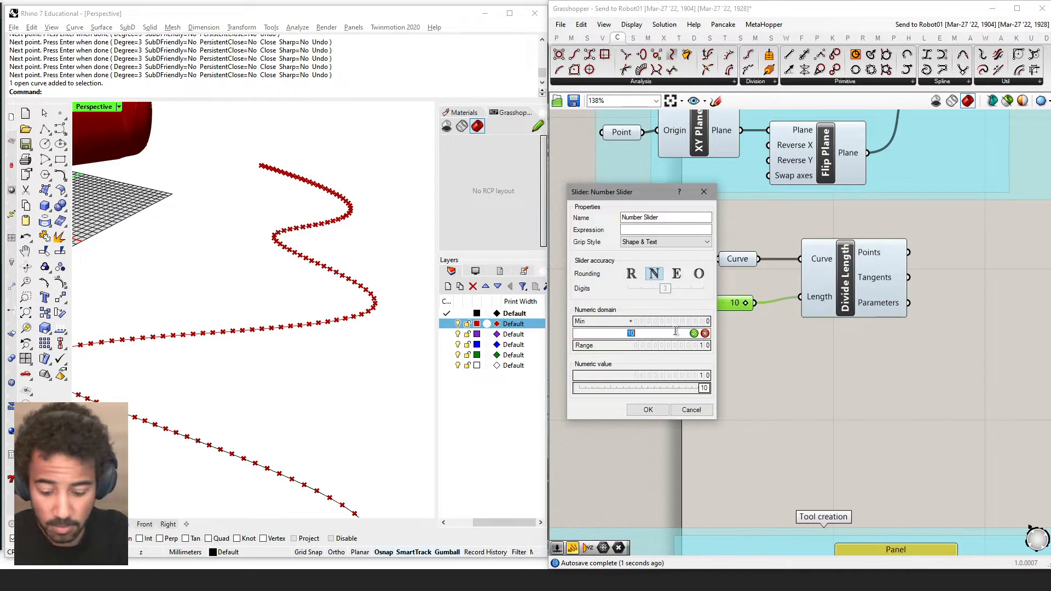
click(693, 333)
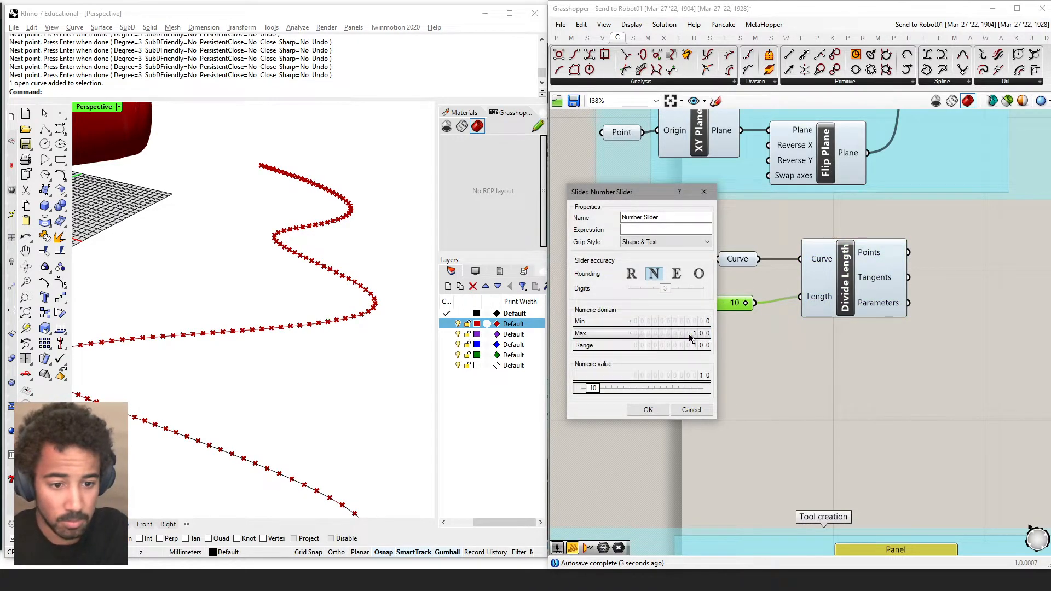
drag(583, 390, 651, 390)
click(647, 410)
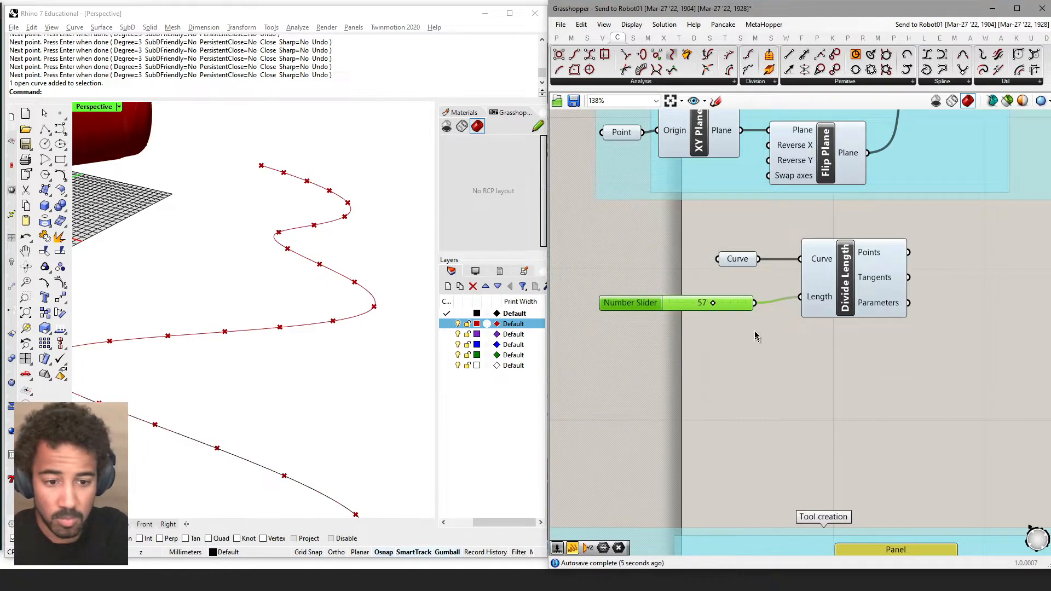
double_click(700, 308)
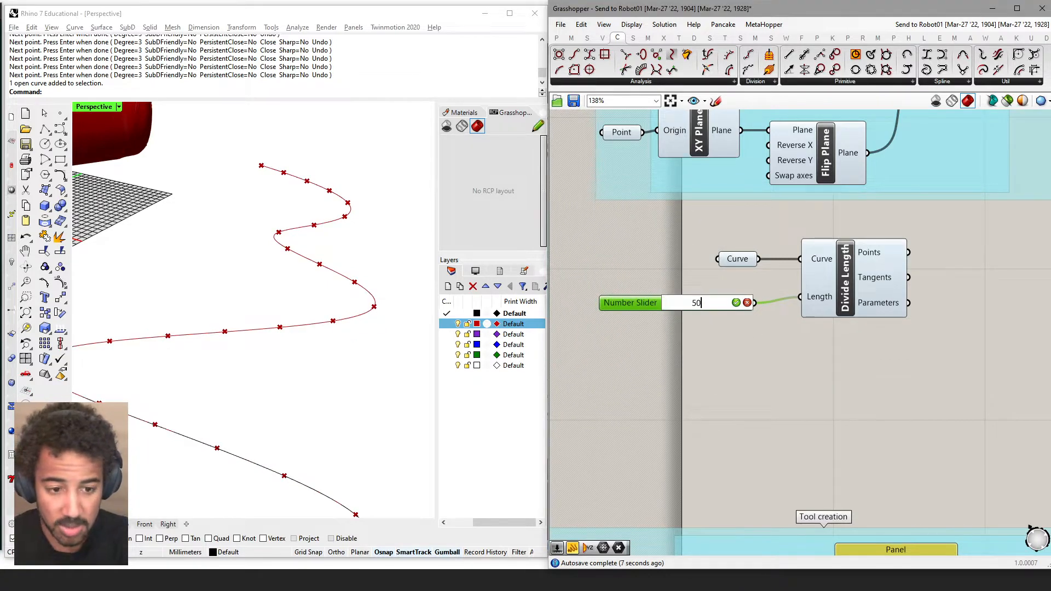
key(Return)
Step: Copy the XY Plane component from the tool creation group beside Divide Length and connect the Points output to its Origin
scroll(265, 329, down, 5)
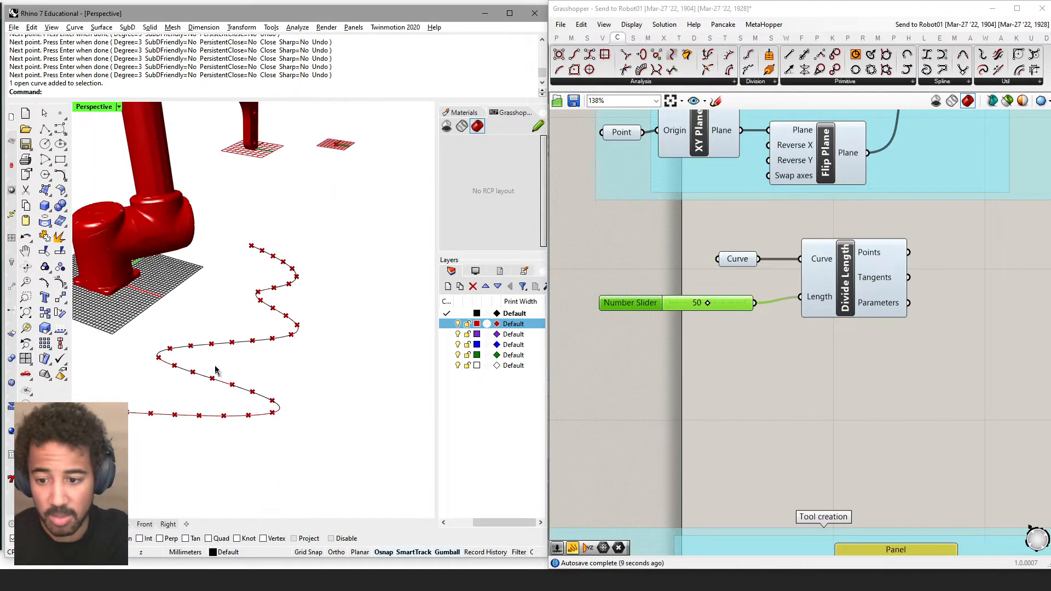
scroll(215, 370, down, 2)
scroll(644, 293, down, 4)
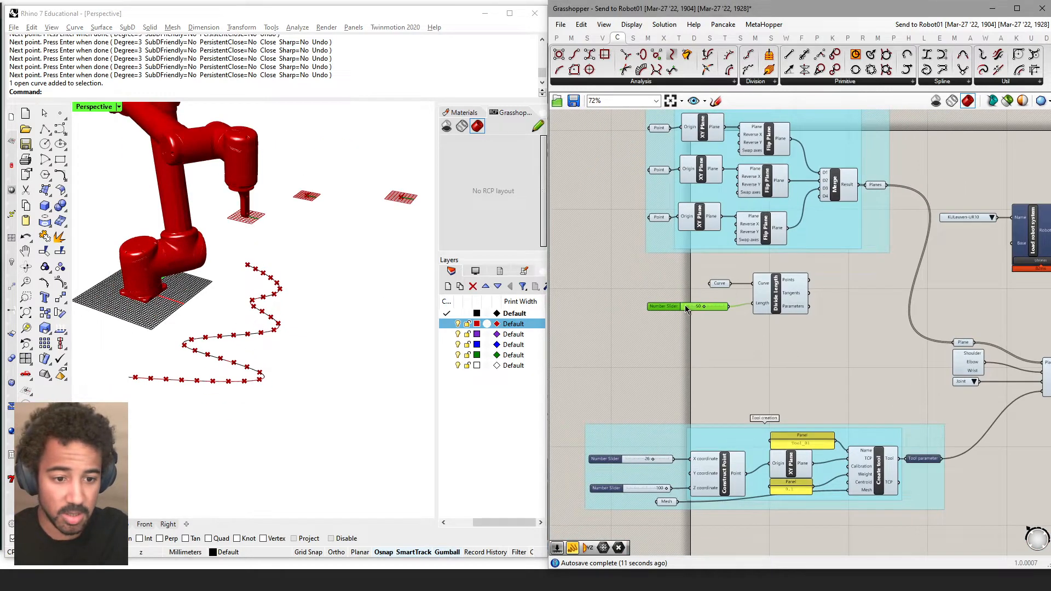
right_drag(820, 330, 739, 339)
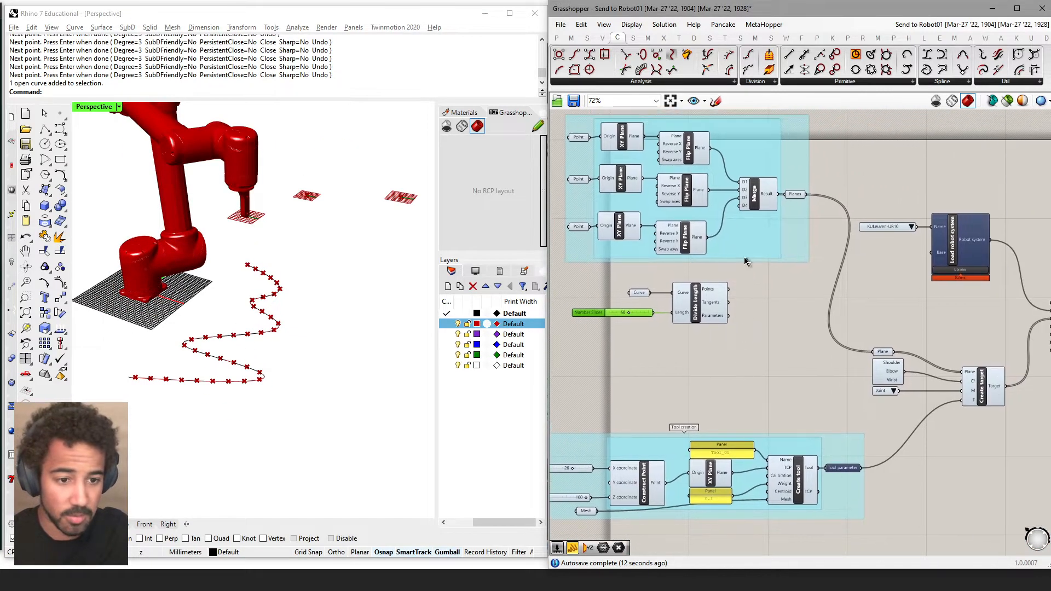
click(708, 476)
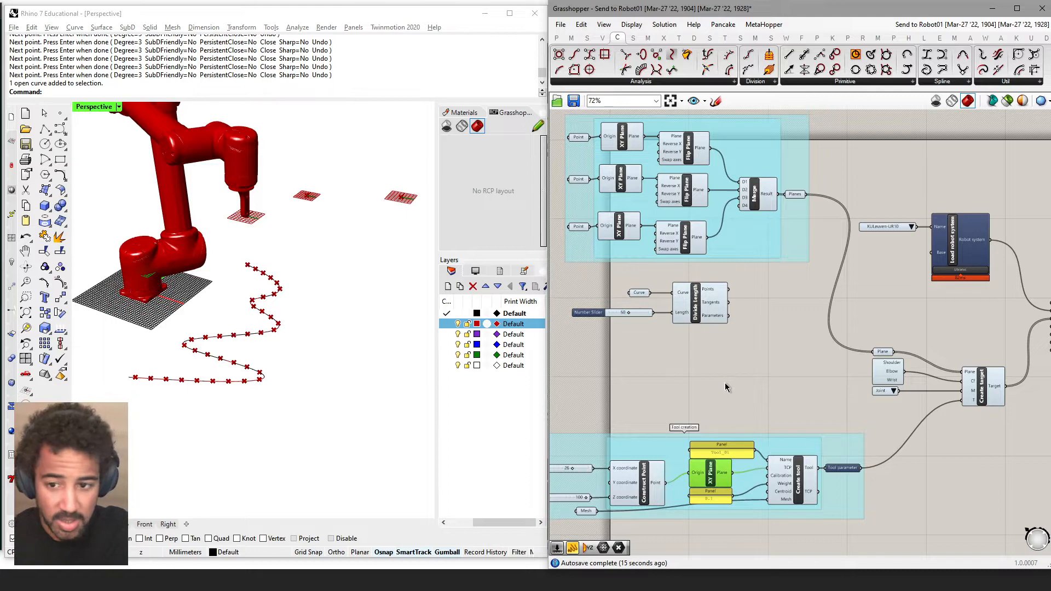
alt+drag(716, 471, 766, 332)
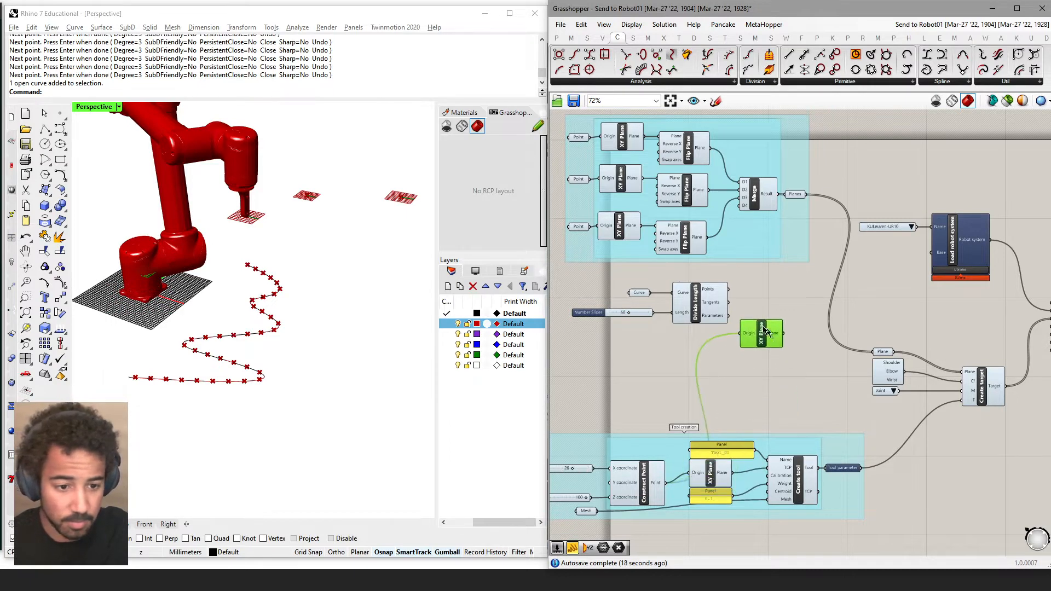
drag(729, 288, 770, 297)
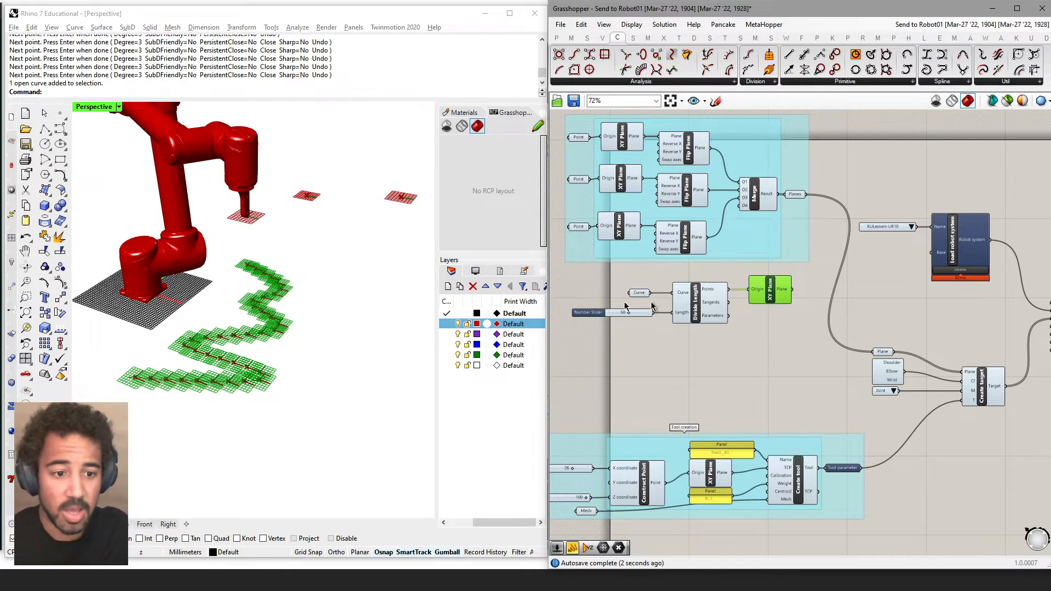
Step: Connect the new XY Plane's output to the Plane parameter feeding Create target and inspect the robot against the curve planes
scroll(188, 330, up, 6)
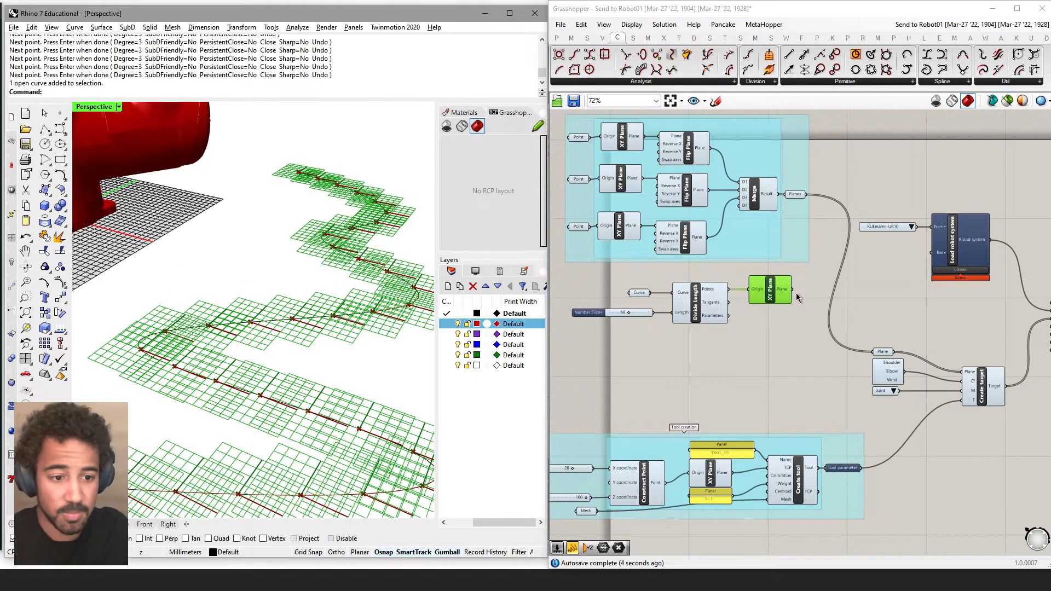
drag(792, 289, 873, 351)
scroll(236, 319, down, 5)
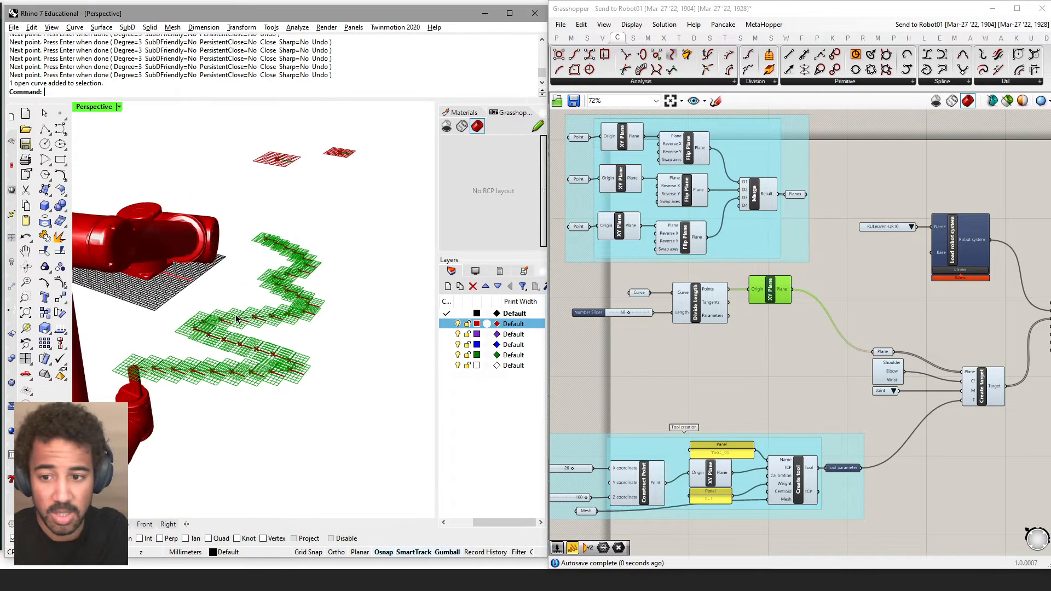
scroll(236, 319, down, 5)
mouse_move(236, 319)
right_down()
mouse_move(315, 312)
mouse_move(279, 296)
mouse_move(244, 317)
right_up()
scroll(156, 365, up, 7)
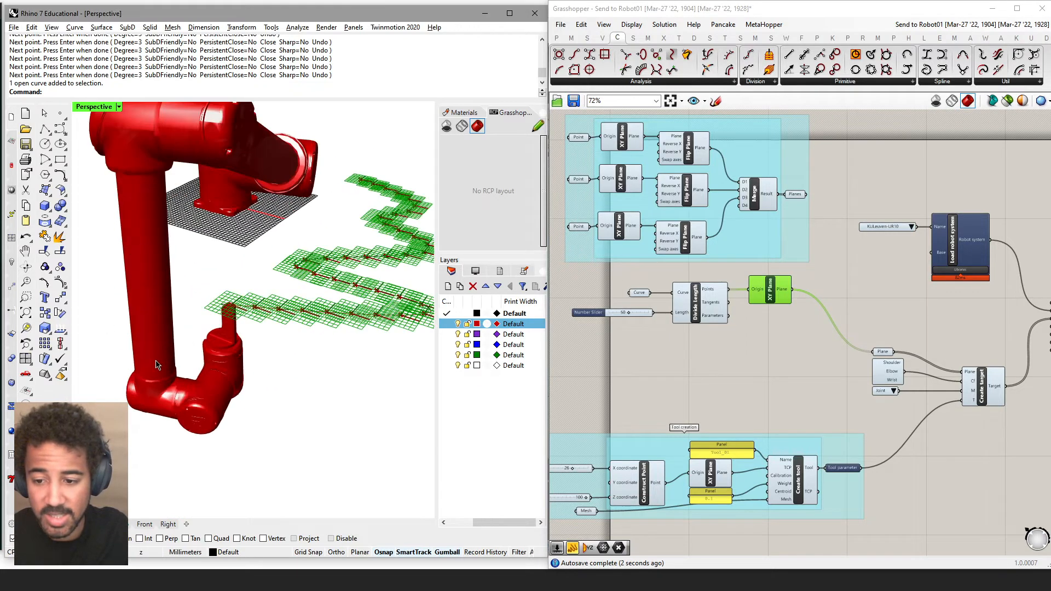
right_drag(330, 311, 234, 308)
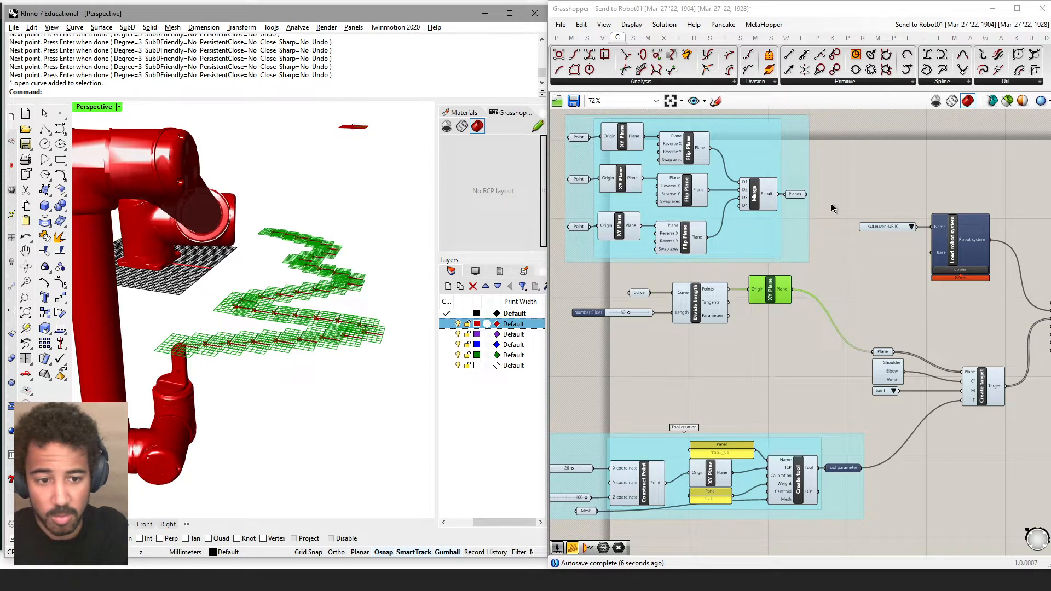
Step: Copy a Flip Plane component from the target planes group and wire it between the new XY Plane and the Plane parameter
click(685, 246)
key(Delete)
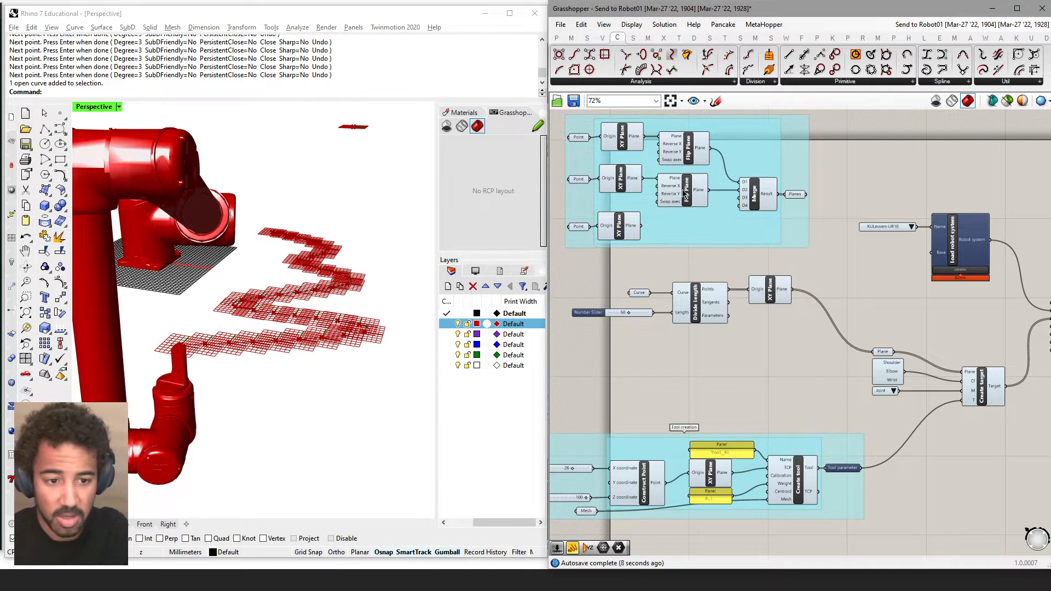
key(ctrl+z)
alt+drag(679, 244, 817, 347)
drag(800, 311, 795, 327)
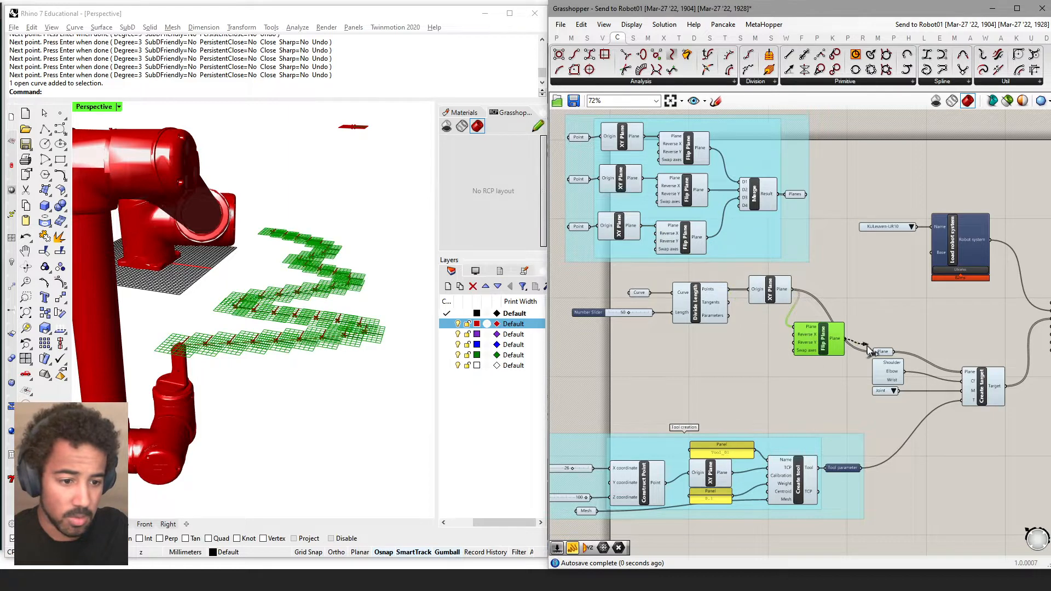
drag(868, 348, 762, 300)
right_drag(200, 310, 180, 329)
Step: Set the Program simulation's time slider to 0.000 and inspect the robot's motion along the curve
scroll(711, 324, right, 10)
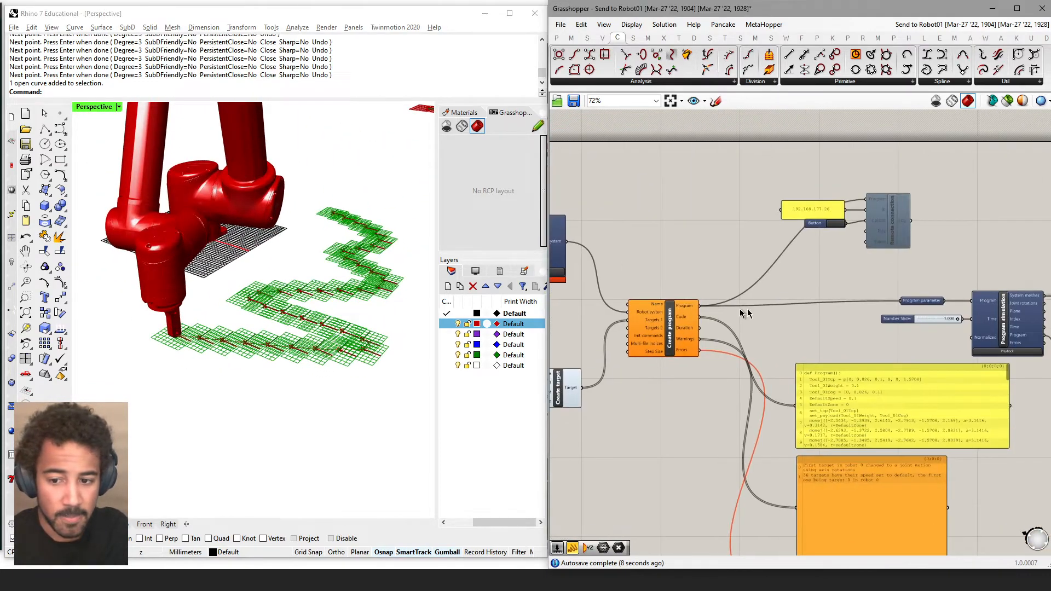
mouse_move(957, 318)
mouse_down()
mouse_move(875, 321)
mouse_move(959, 320)
mouse_move(919, 324)
mouse_move(946, 320)
mouse_up()
right_drag(350, 334, 203, 291)
drag(947, 320, 915, 318)
right_drag(295, 315, 390, 337)
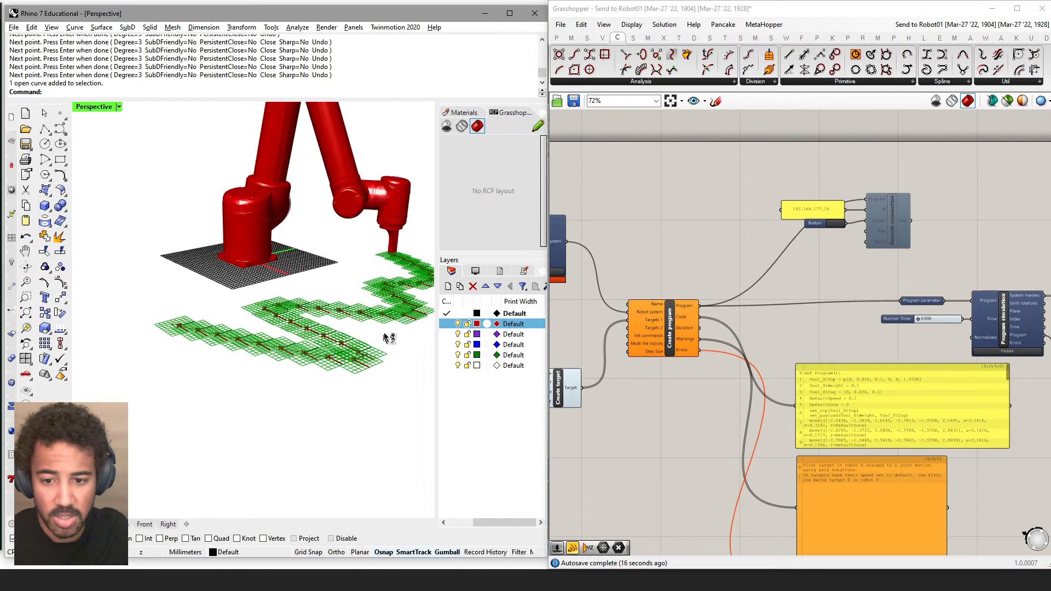
right_drag(372, 290, 324, 314)
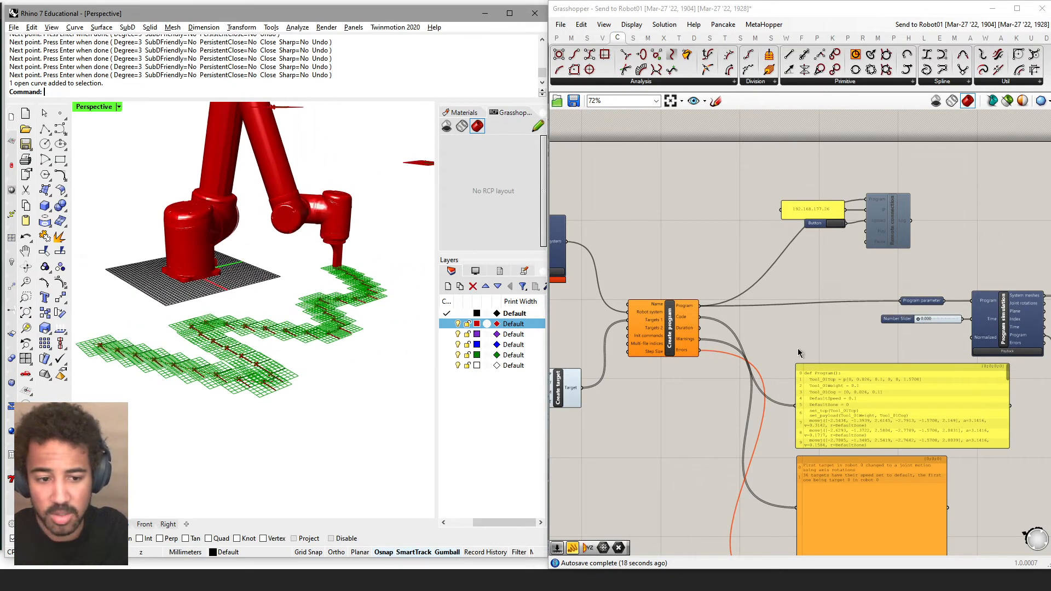
Step: Move the Curve, number slider, Divide Length, XY Plane and Flip Plane components together, farther away from the Plane parameter
scroll(798, 353, down, 5)
right_drag(685, 352, 782, 350)
scroll(695, 324, up, 5)
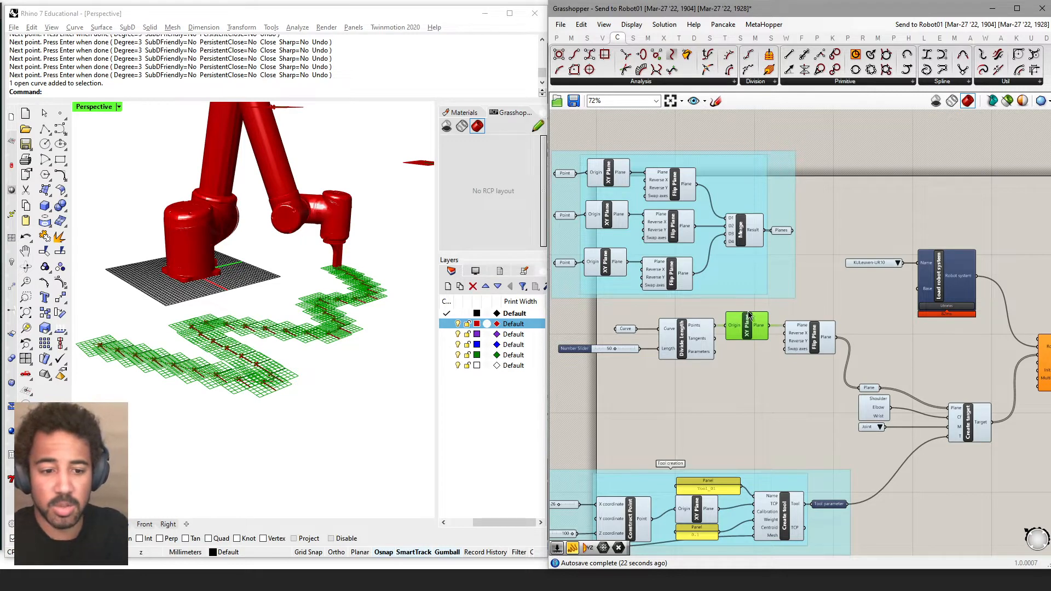
right_drag(394, 296, 348, 307)
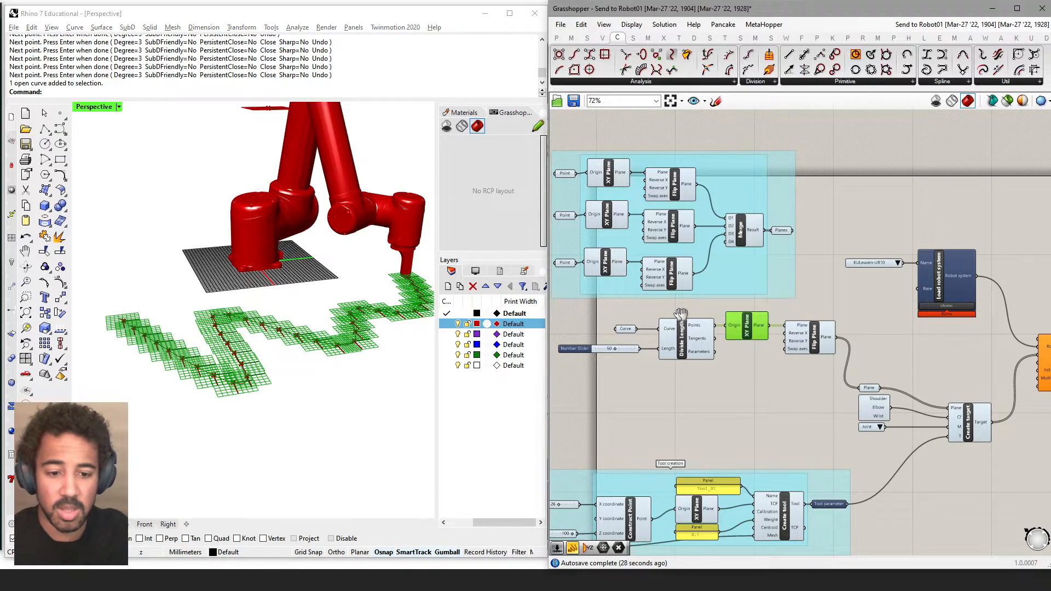
right_drag(614, 318, 686, 311)
drag(891, 298, 719, 359)
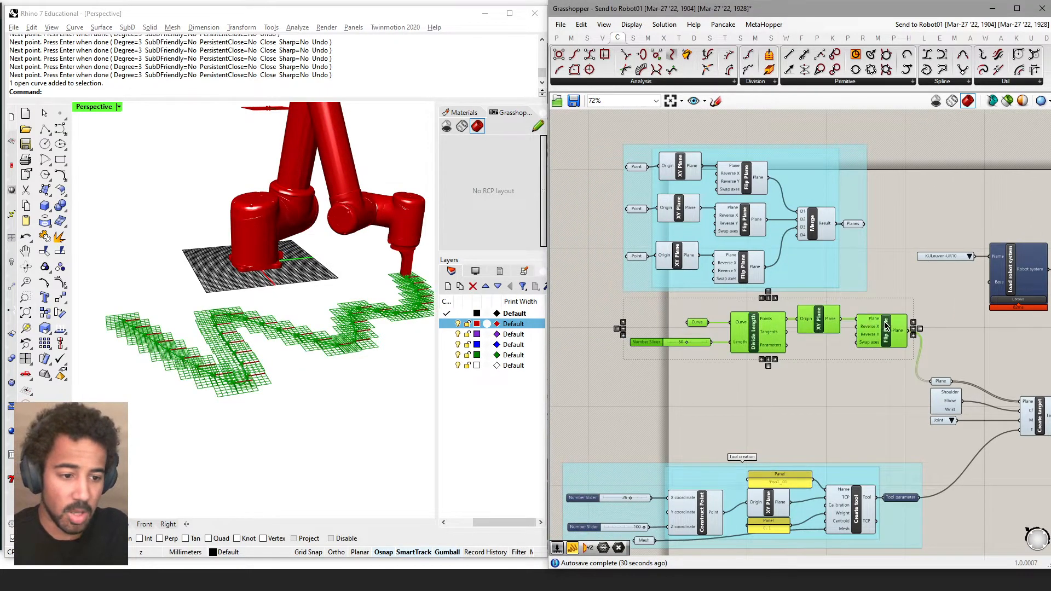
drag(885, 324, 784, 327)
click(758, 378)
Step: Add a Horizontal Frame component and place it in the free space below Divide Length
right_drag(788, 342, 743, 302)
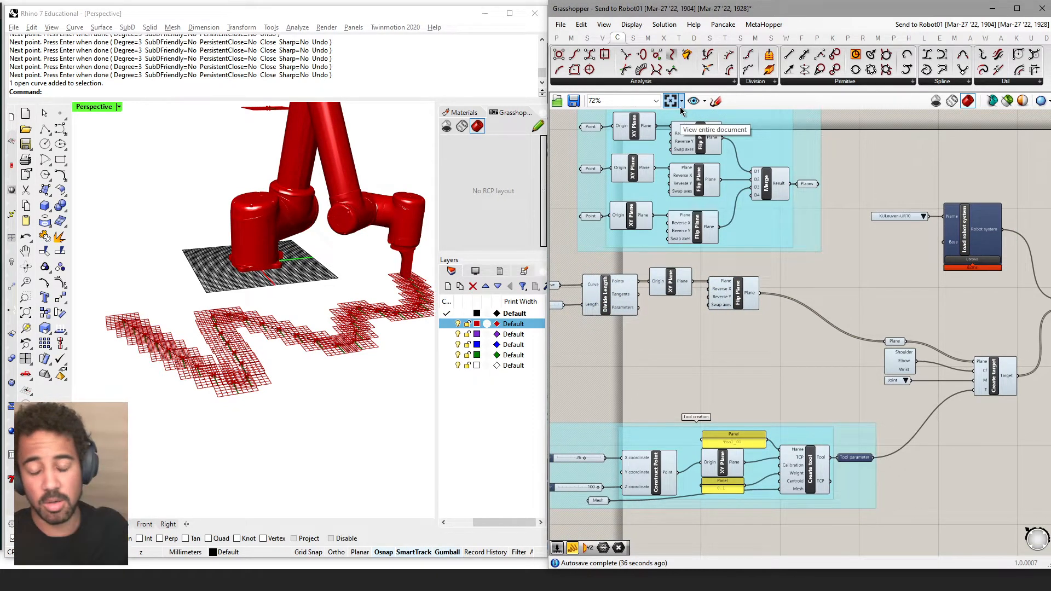
click(700, 81)
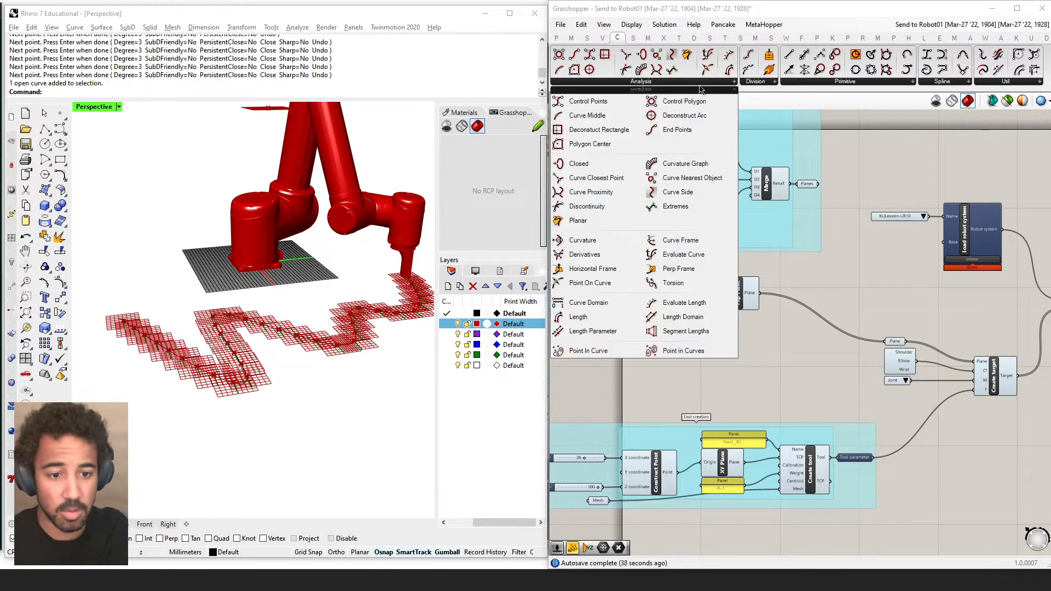
click(591, 268)
click(743, 339)
right_drag(685, 328, 709, 334)
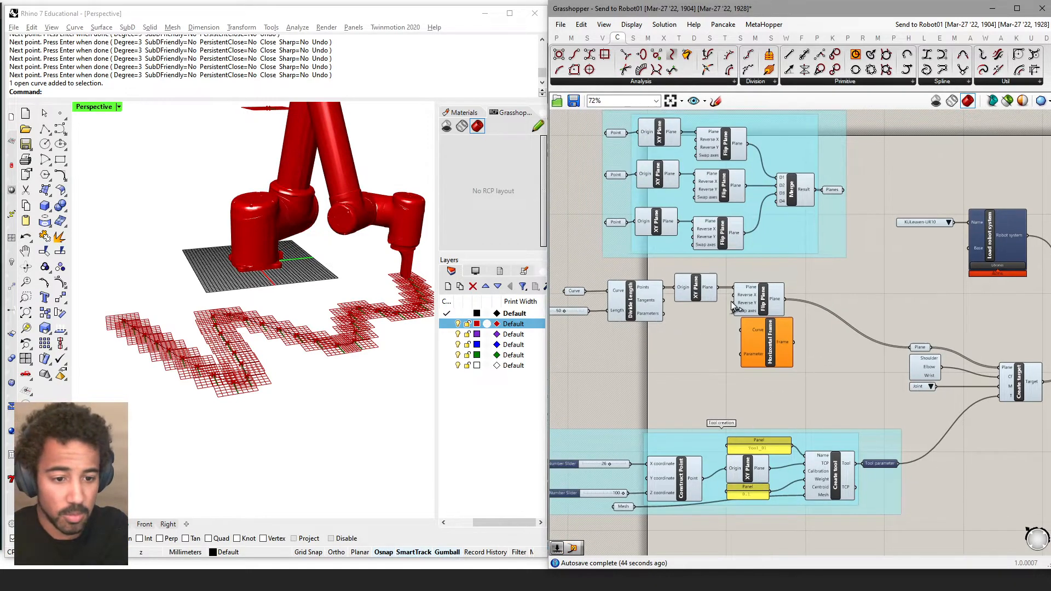
drag(758, 348, 651, 383)
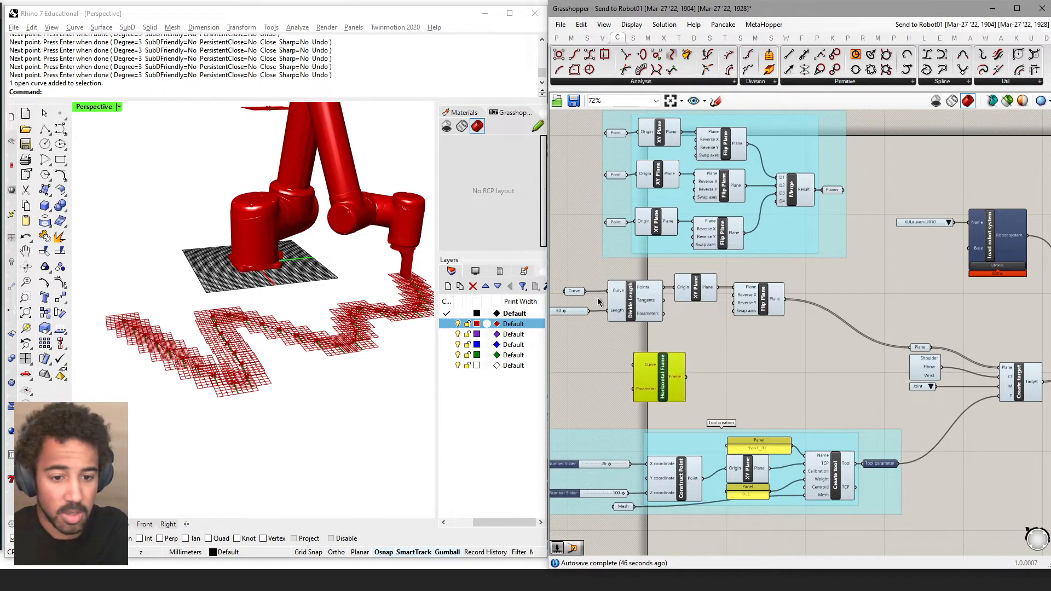
Step: Connect the curve and Divide Length's Parameters output to the Horizontal Frame inputs, and arrange these components side by side
drag(589, 296, 631, 354)
scroll(631, 353, up, 4)
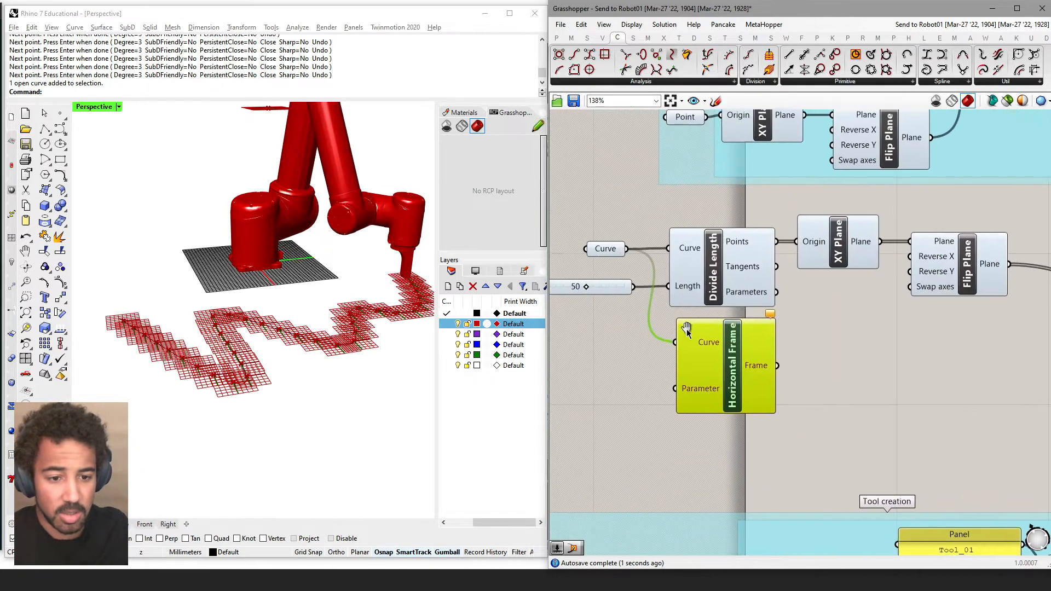
drag(717, 373, 821, 373)
drag(739, 283, 787, 384)
drag(581, 289, 578, 388)
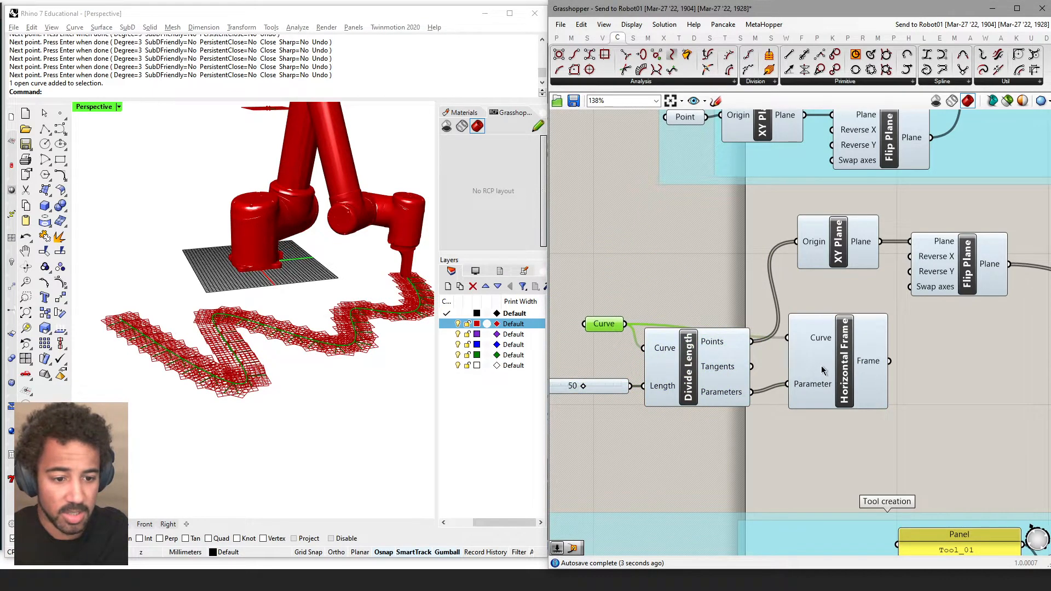
drag(823, 370, 823, 346)
drag(601, 325, 599, 311)
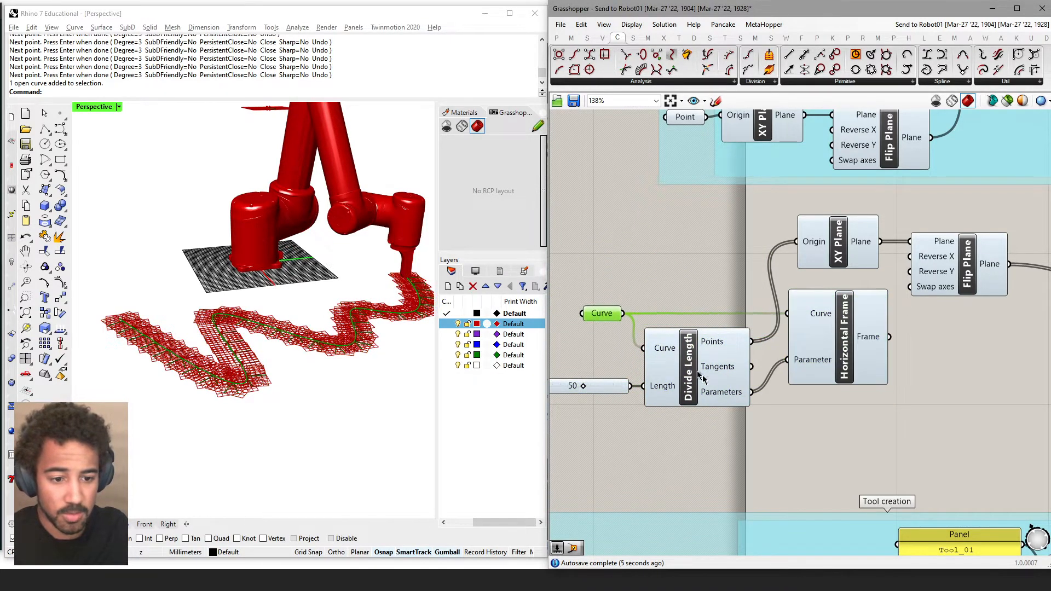
Step: Turn off the preview of the XY Plane and Flip Plane components connected to Divide Length
right_drag(893, 287, 784, 285)
right_click(735, 247)
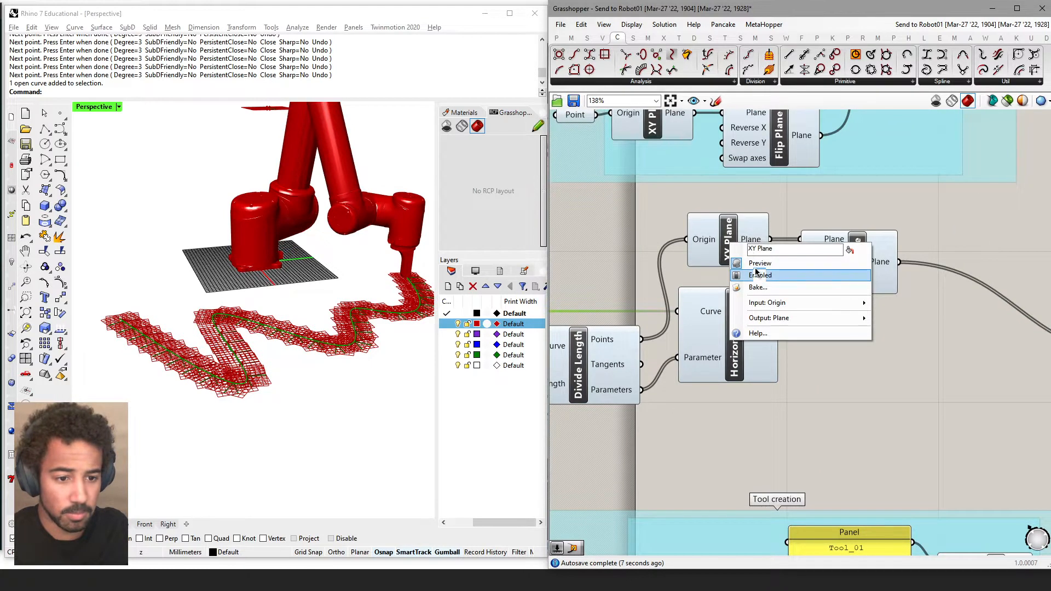
click(777, 271)
right_drag(841, 268, 767, 251)
right_click(782, 242)
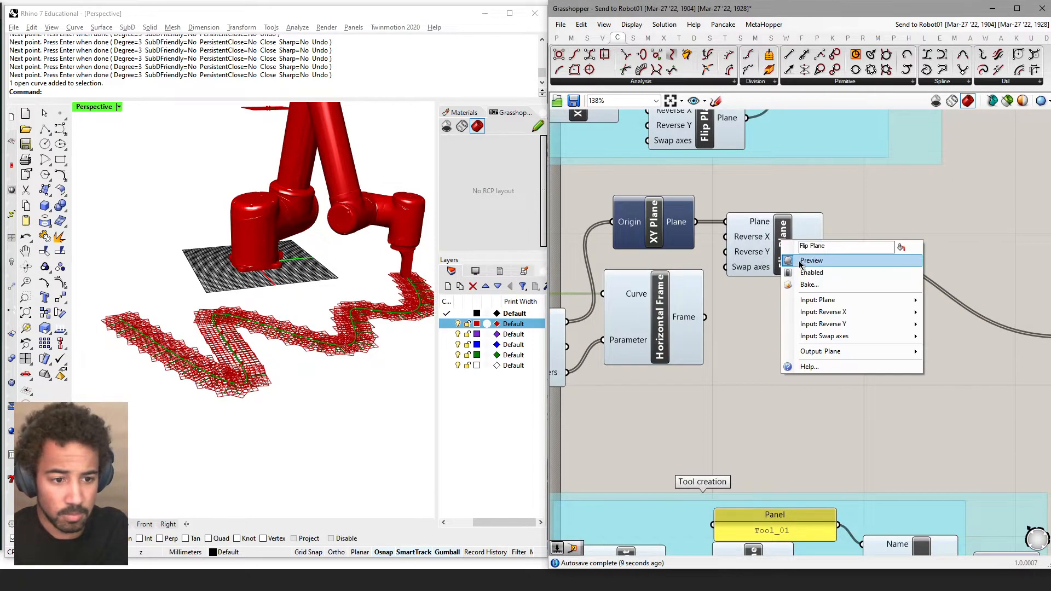
click(802, 258)
Step: Turn off the preview of the Plane parameter feeding Create target and inspect the horizontal frames along the curve
scroll(779, 300, down, 5)
scroll(964, 324, down, 3)
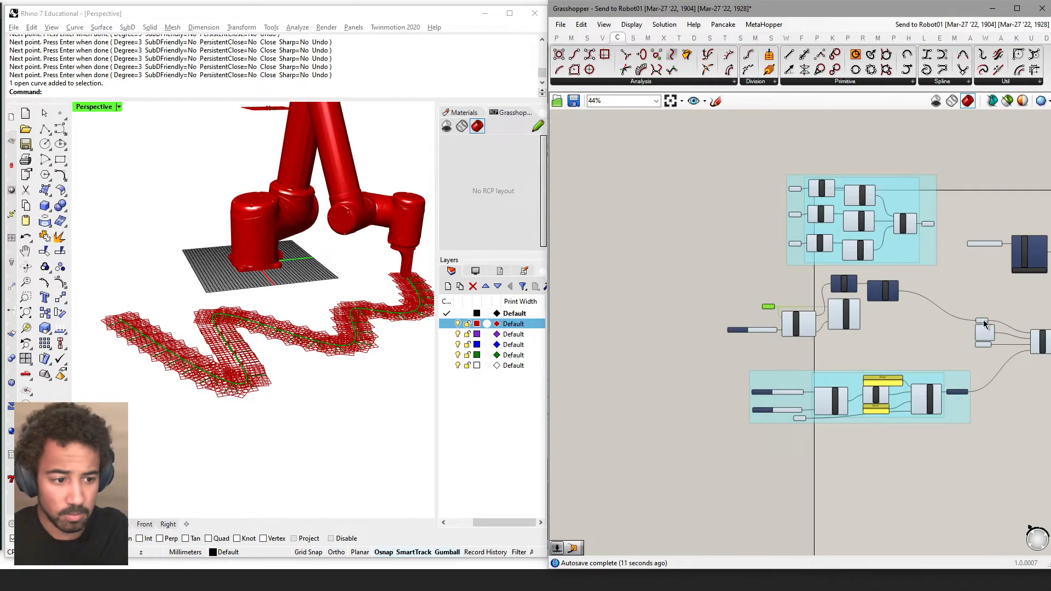
right_click(983, 320)
click(1013, 341)
scroll(785, 287, up, 3)
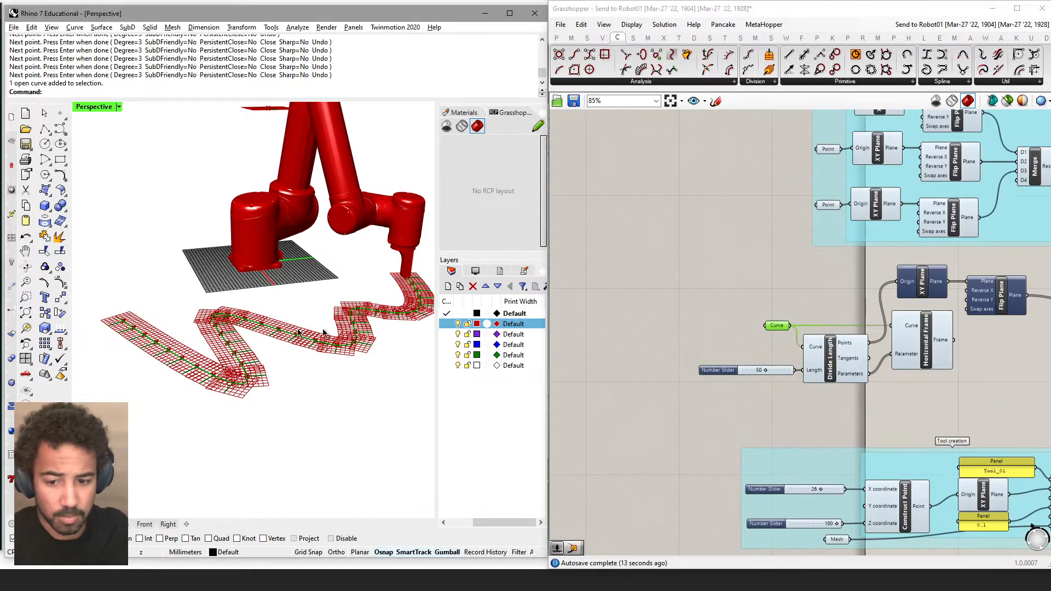
scroll(245, 363, up, 5)
scroll(244, 363, up, 3)
right_drag(967, 290, 750, 282)
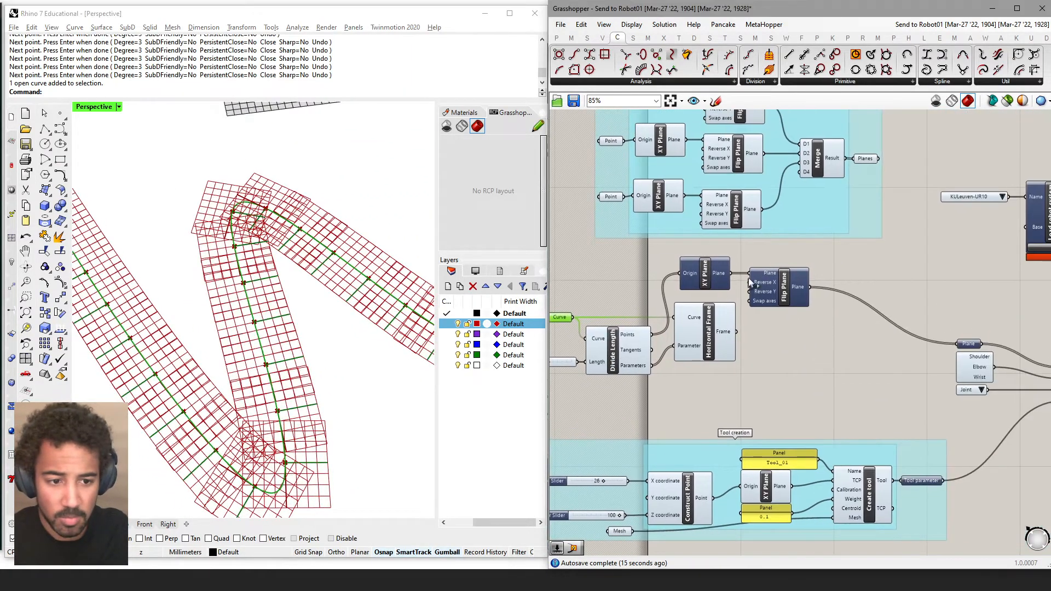
Step: Limit the preview to selected components and compare the XY Plane orientation with the Horizontal Frame orientation along the curve
click(1008, 102)
click(706, 273)
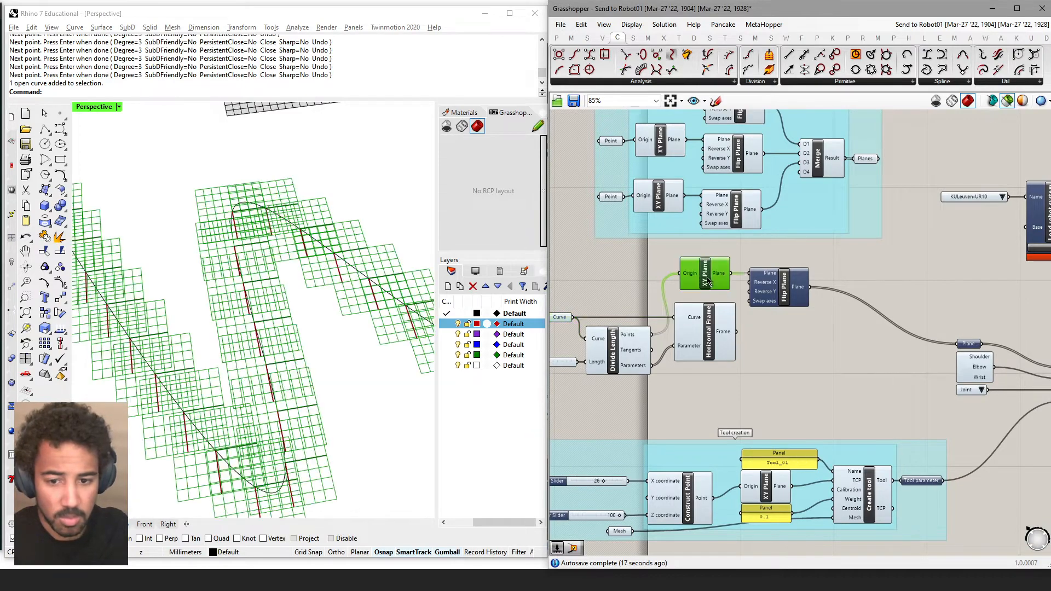
scroll(252, 386, down, 6)
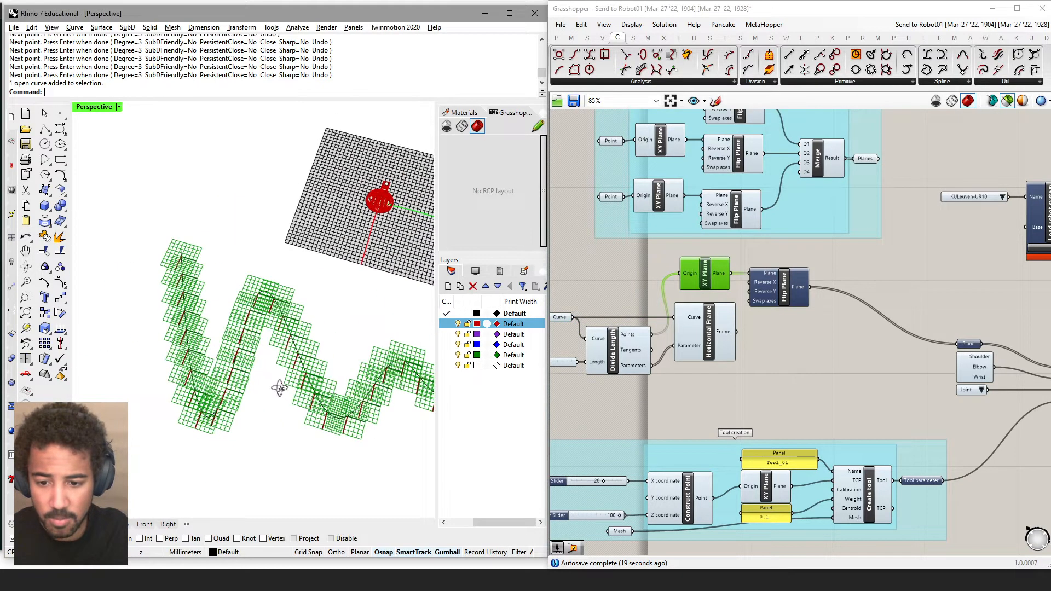
click(697, 333)
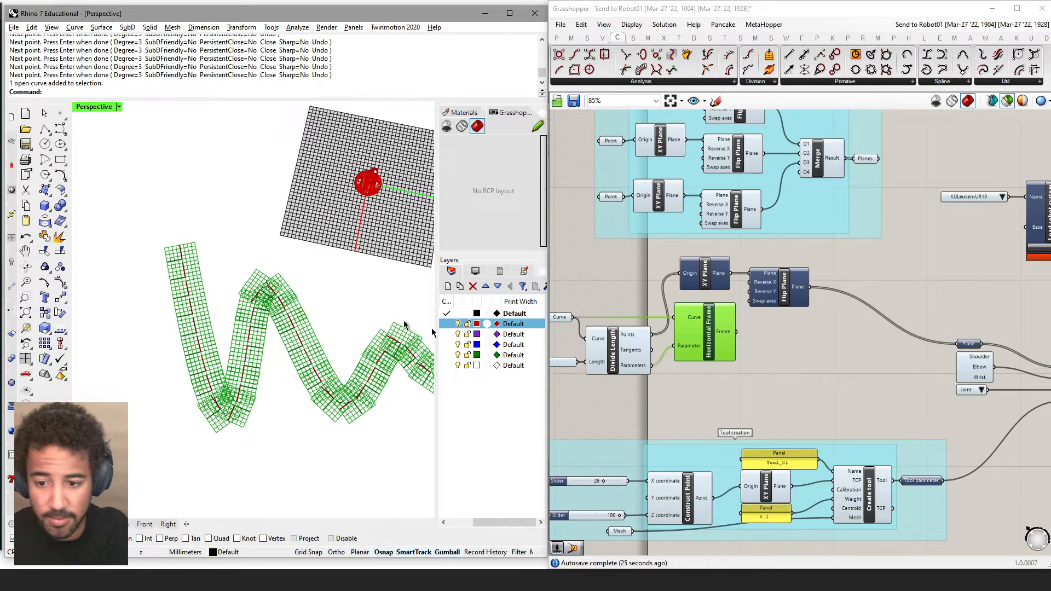
Step: Feed the Horizontal Frame output into Flip Plane, place Flip Plane beside it, and restore the preview of unselected components
right_drag(793, 384, 728, 387)
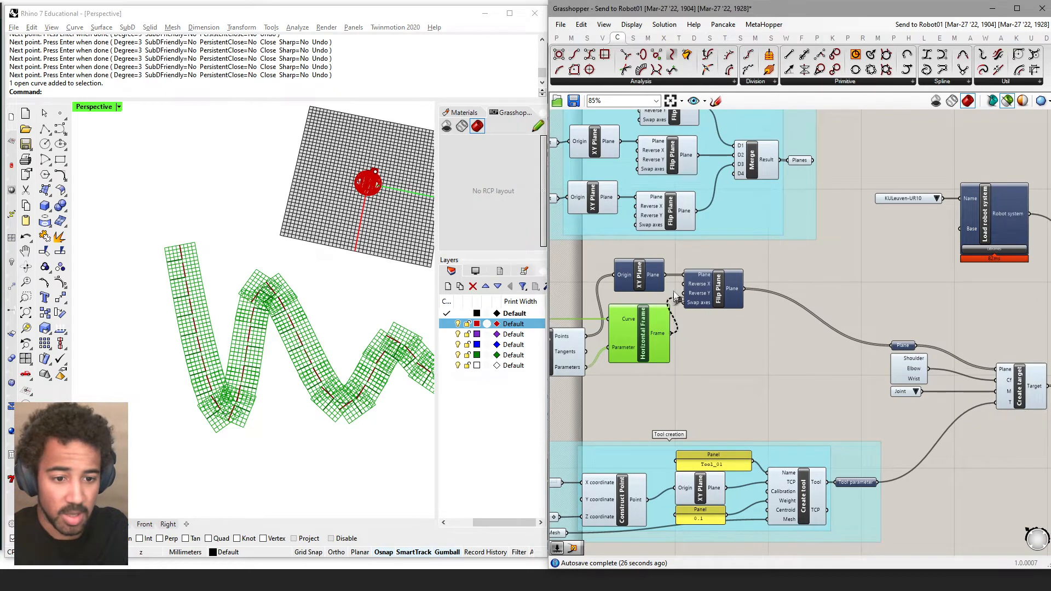
drag(688, 271, 686, 274)
scroll(758, 367, down, 4)
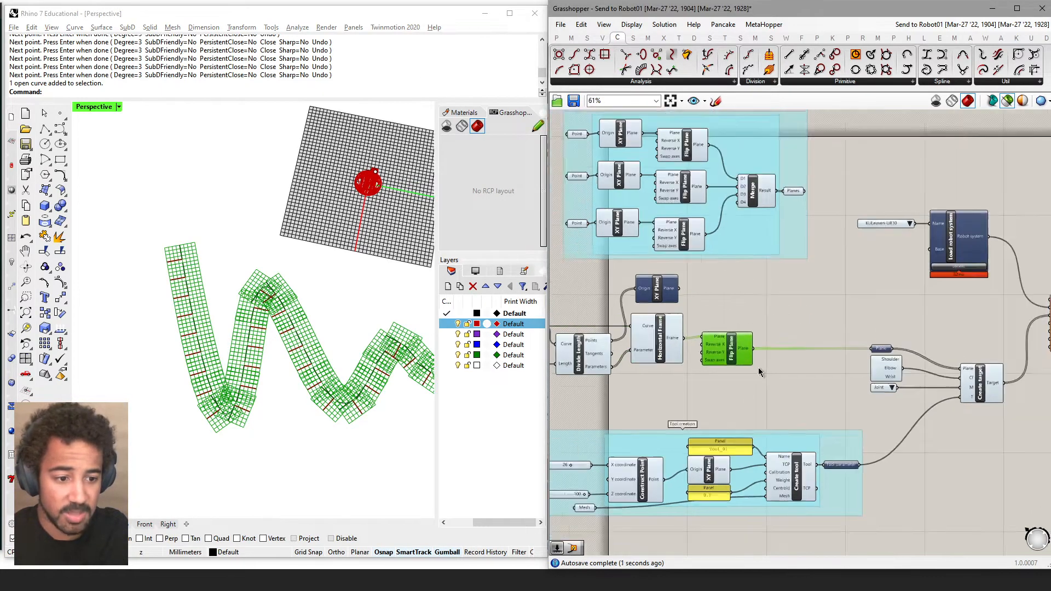
click(1019, 104)
Step: Scrub the Program simulation time to 0.491 and examine how the robot follows the horizontal frames
mouse_move(350, 285)
right_down()
mouse_move(408, 329)
mouse_move(422, 323)
right_up()
scroll(383, 305, down, 4)
scroll(414, 334, up, 5)
scroll(668, 332, up, 5)
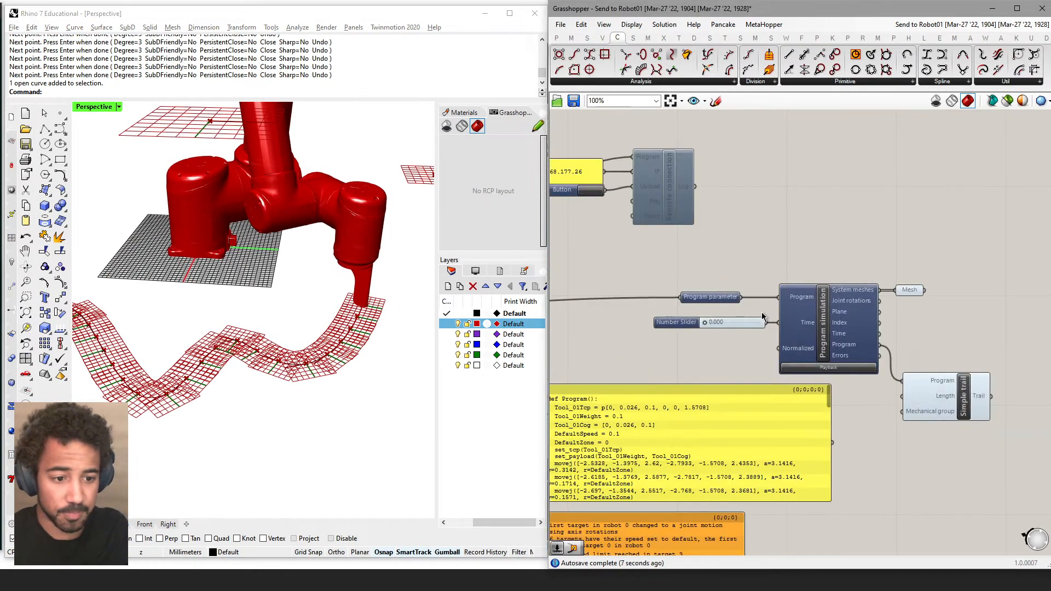
drag(669, 332, 705, 333)
right_drag(164, 349, 408, 338)
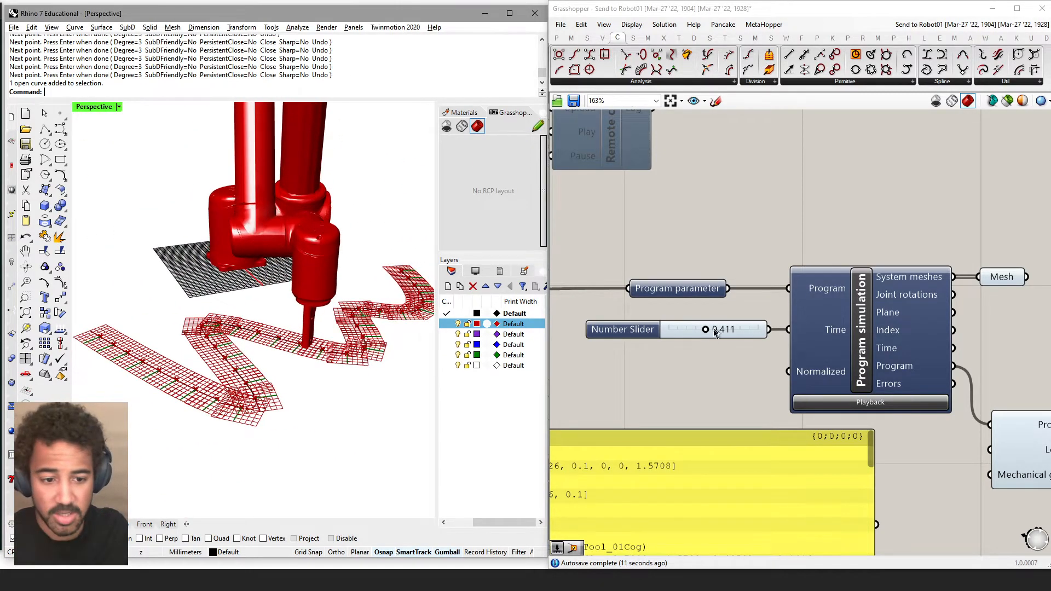
mouse_move(707, 330)
mouse_down()
mouse_move(738, 334)
mouse_move(684, 336)
mouse_move(713, 341)
mouse_up()
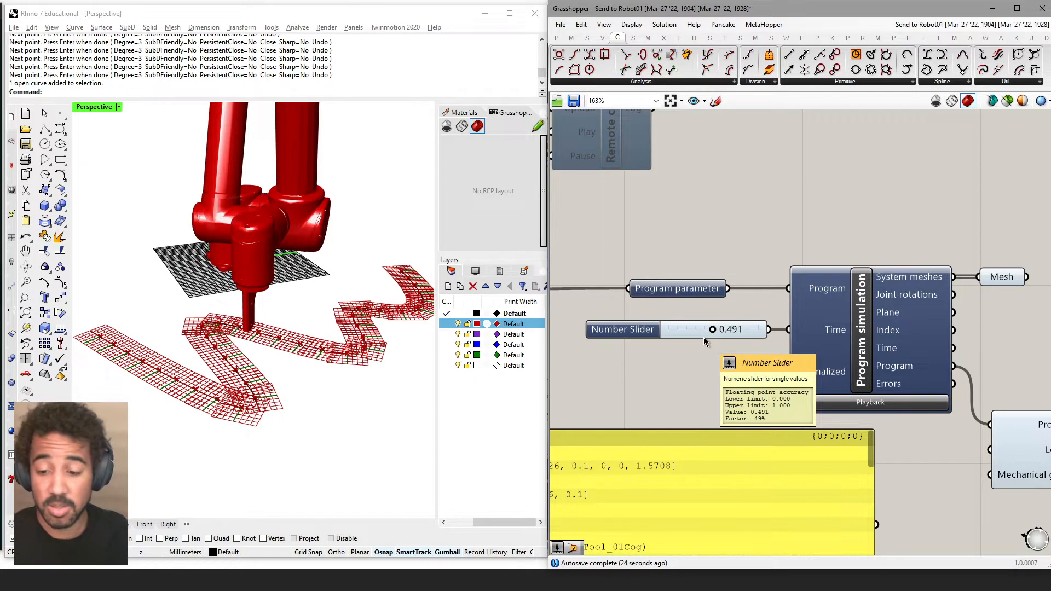
Step: Delete the unused XY Plane component above Horizontal Frame and align Flip Plane with the Frame output
scroll(704, 341, down, 5)
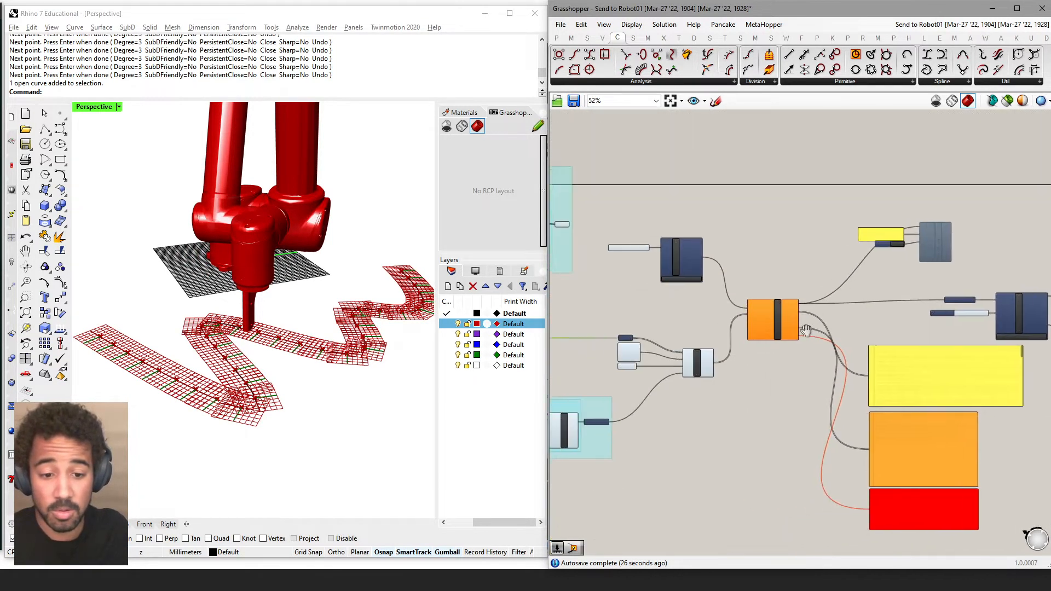
right_drag(805, 330, 947, 303)
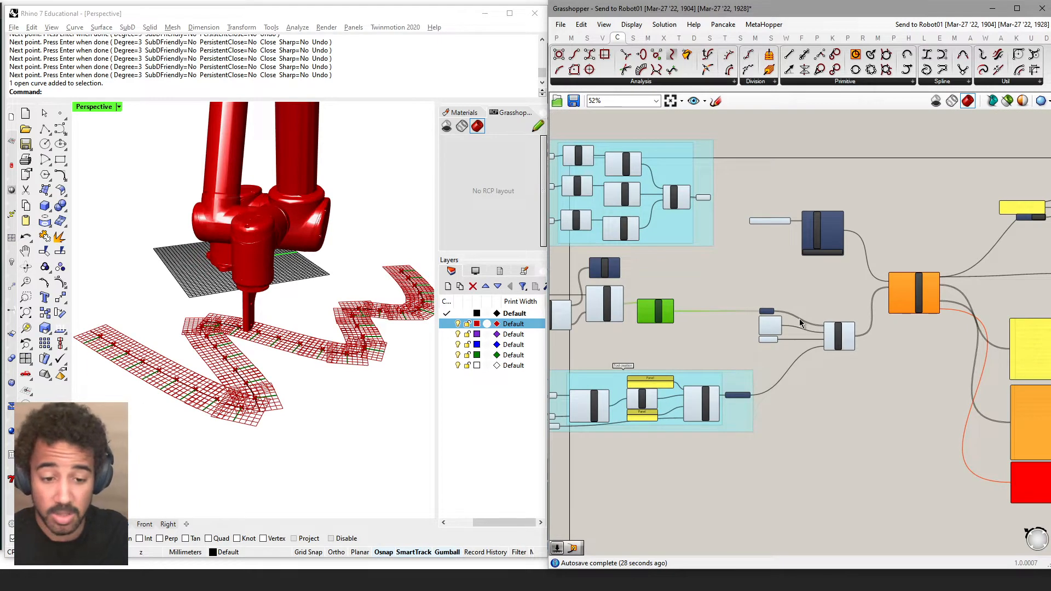
right_drag(608, 267, 859, 241)
scroll(679, 277, up, 4)
click(668, 284)
key(Delete)
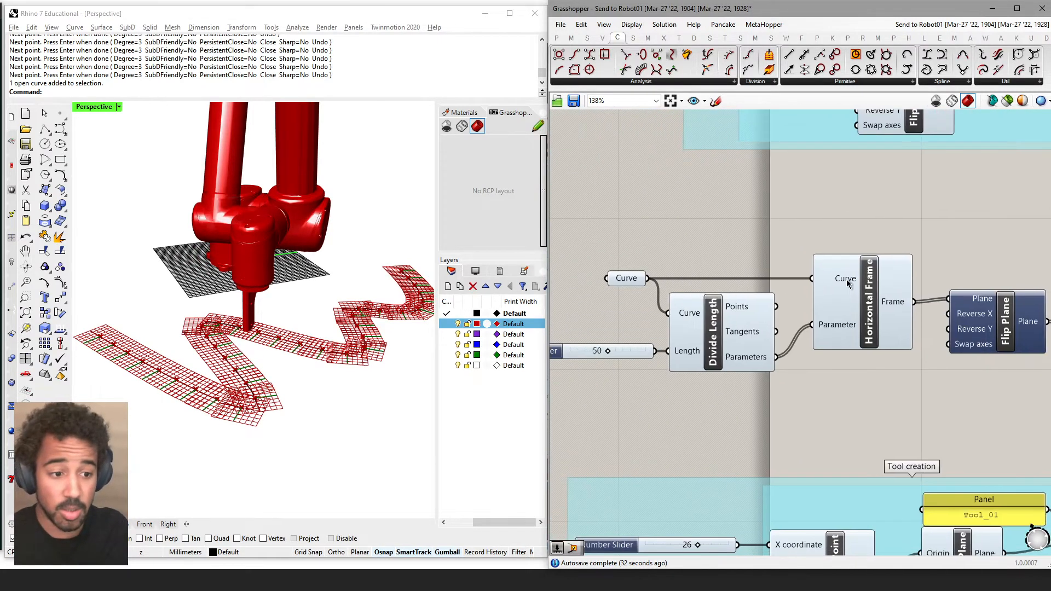
drag(1004, 320, 997, 322)
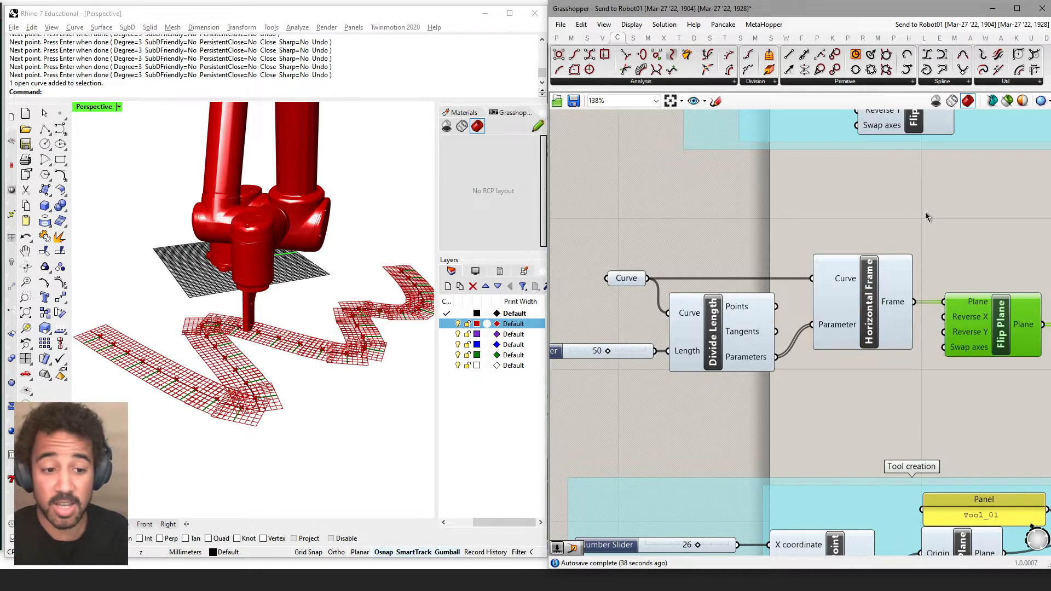
Step: Trace the definition from Flip Plane to Program simulation and advance the simulation time slightly to check the tool orientation
right_drag(898, 214, 779, 218)
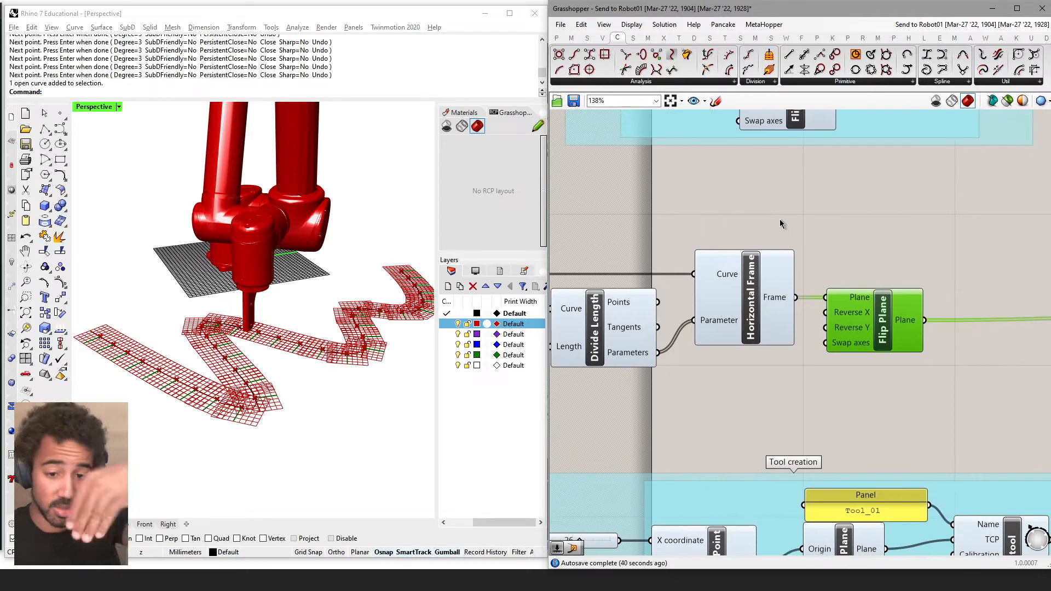
scroll(799, 248, down, 5)
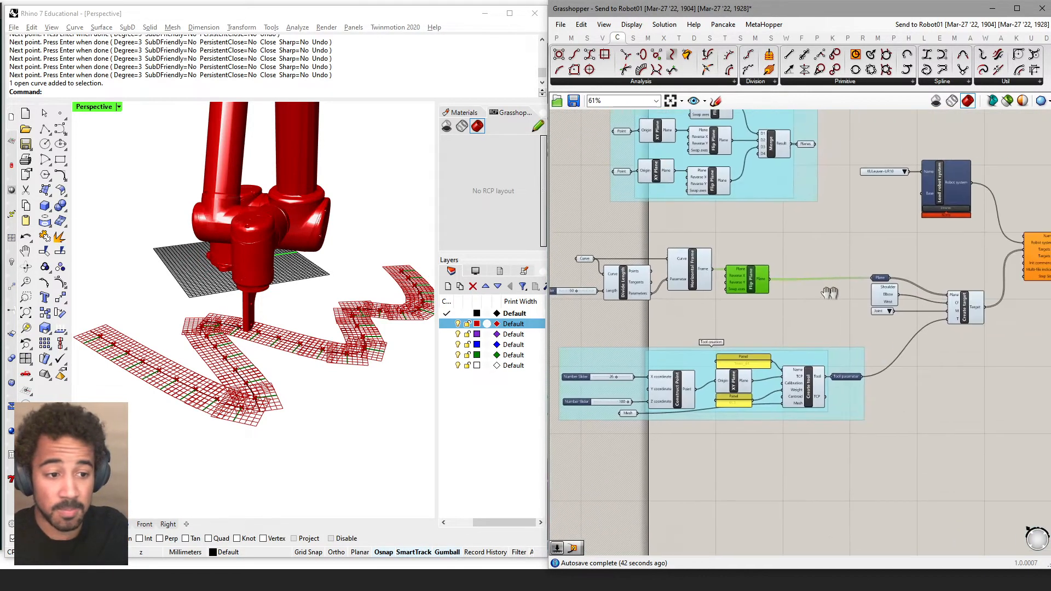
right_drag(687, 296, 777, 296)
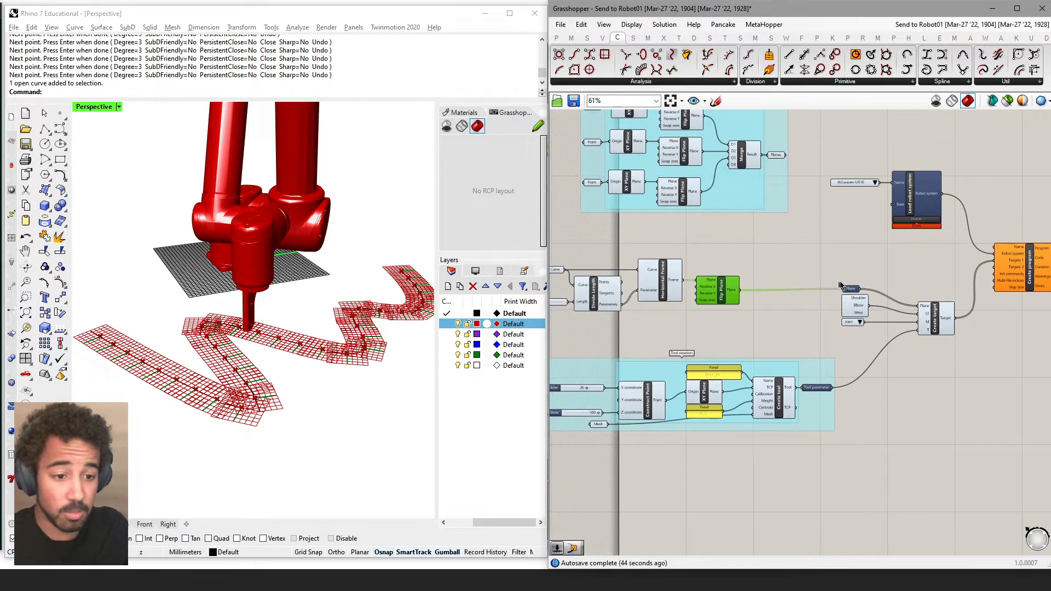
right_drag(631, 271, 703, 285)
scroll(887, 284, up, 4)
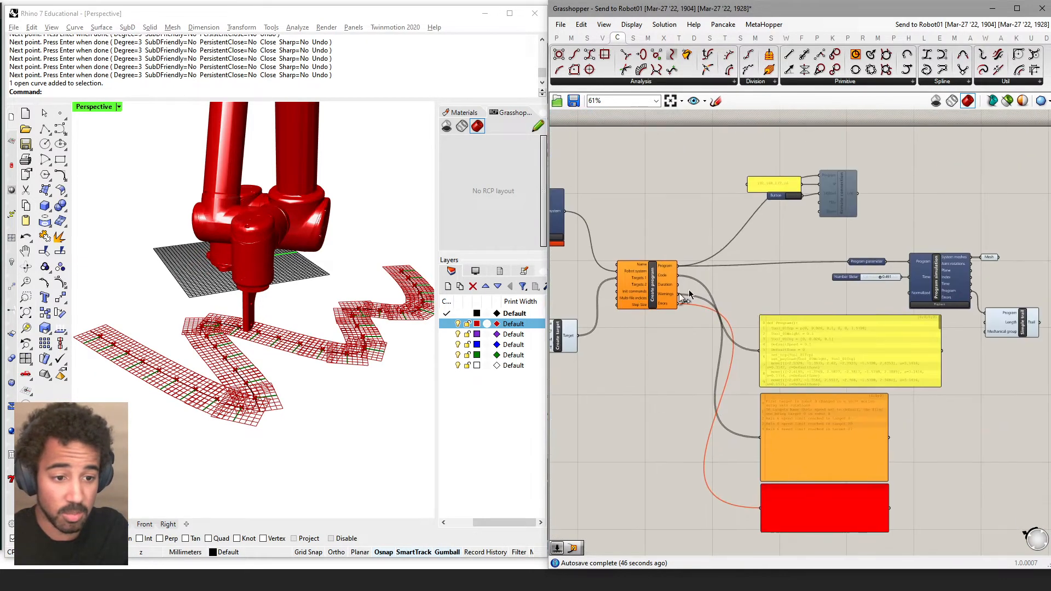
right_drag(904, 267, 841, 290)
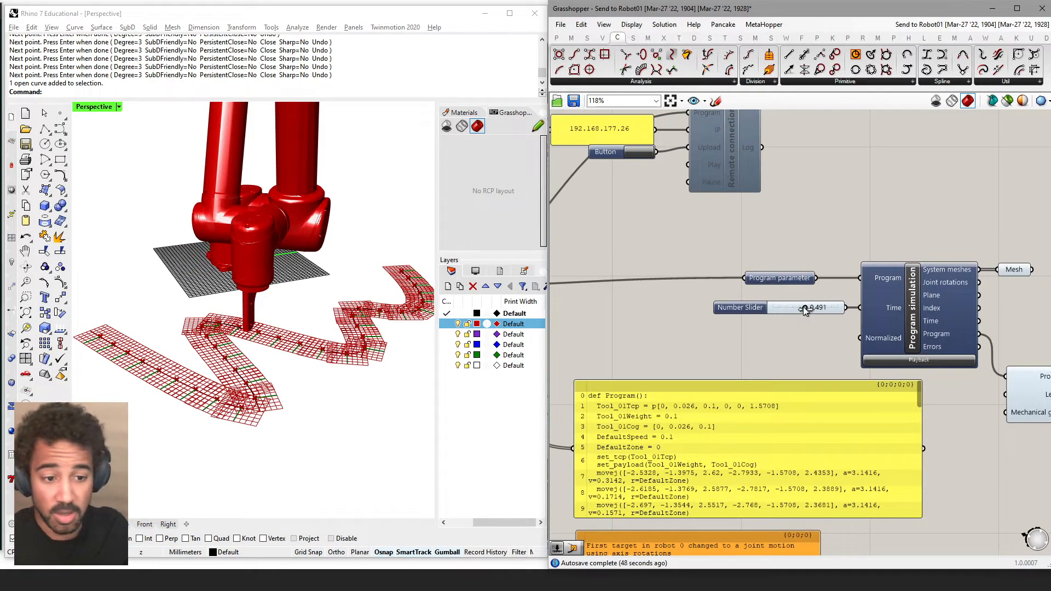
mouse_move(805, 309)
mouse_down()
mouse_move(774, 310)
mouse_move(826, 309)
mouse_move(816, 308)
mouse_up()
scroll(712, 326, down, 4)
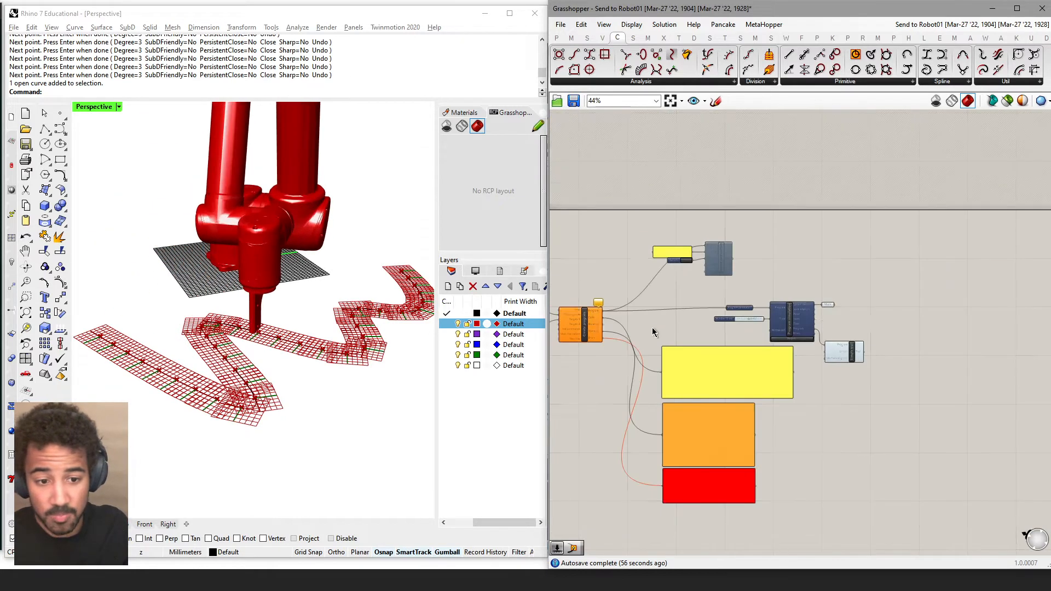
Step: Add a Perp Frame component below Horizontal Frame and connect the curve to its Curve input
right_drag(652, 332, 870, 268)
scroll(925, 299, up, 5)
click(800, 238)
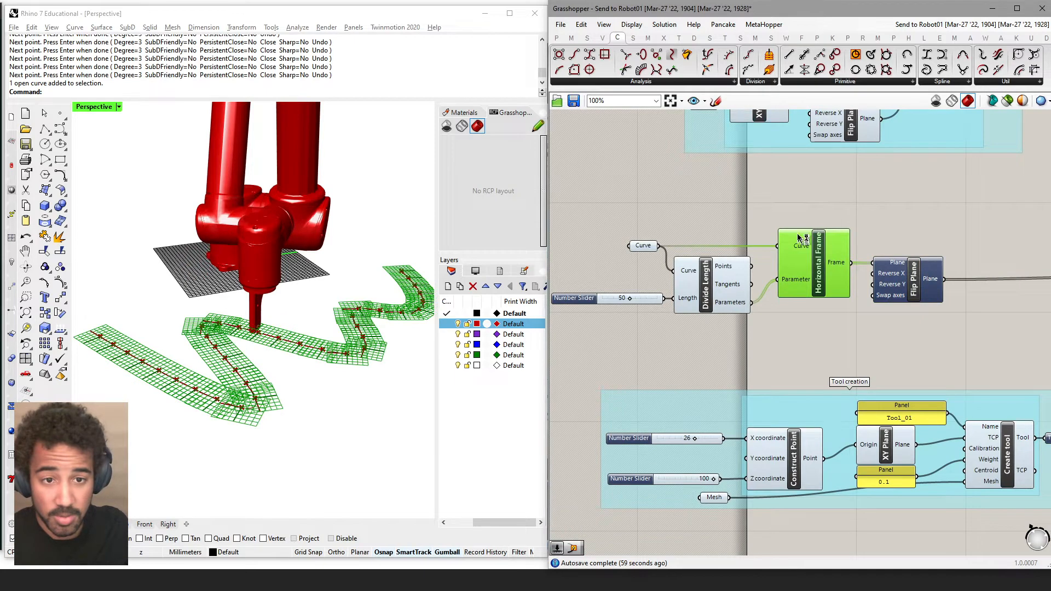
click(641, 81)
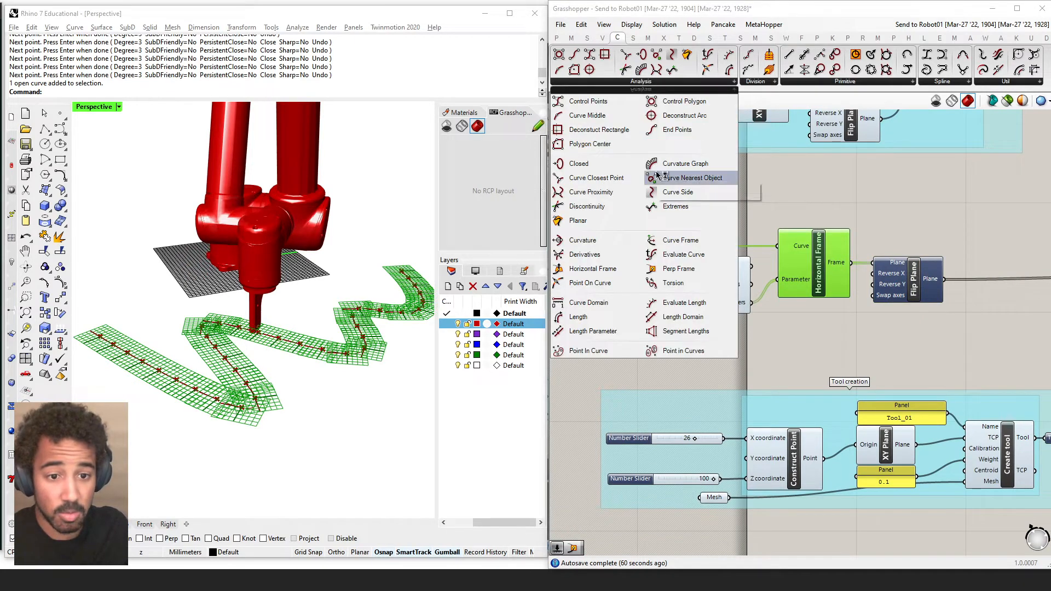
click(678, 269)
click(819, 330)
click(826, 330)
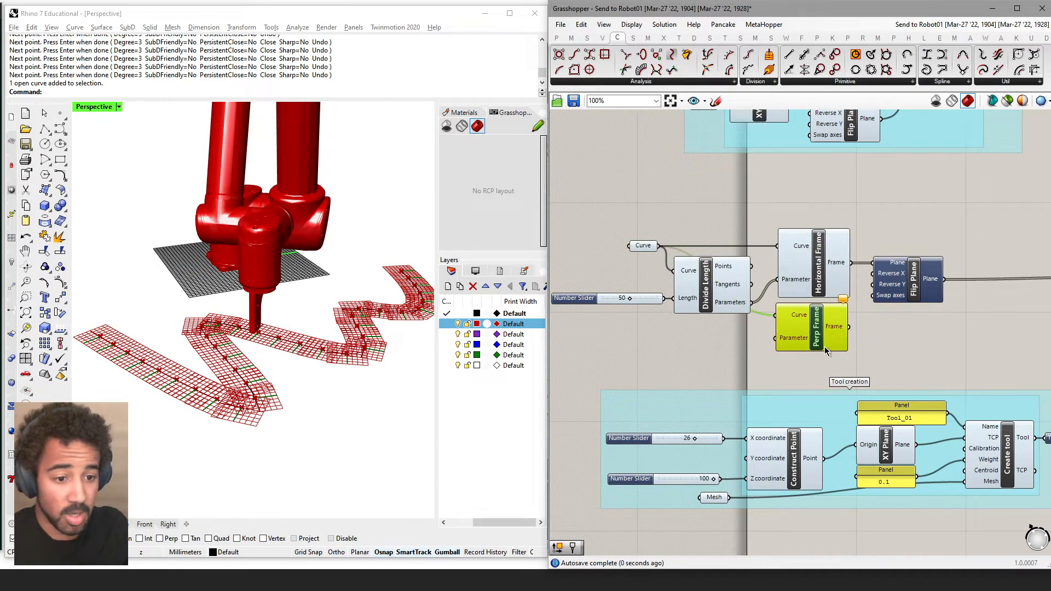
Step: Replace Horizontal Frame with Perp Frame, deleting the old component and wiring Divide Length's Parameters output into Perp Frame's Parameter input
scroll(824, 331, up, 3)
drag(813, 274, 813, 195)
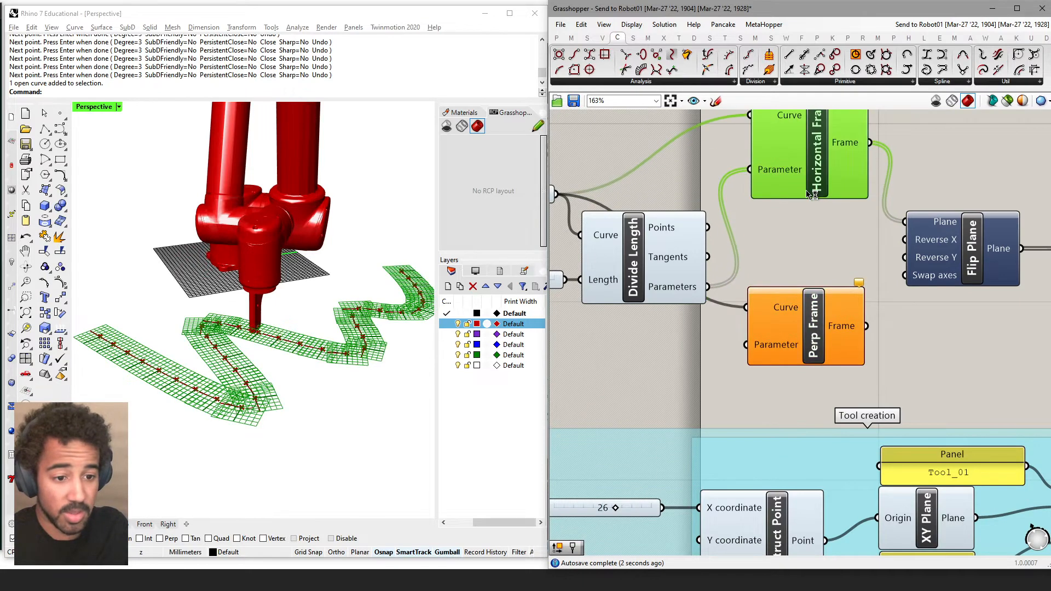
drag(819, 352, 816, 219)
click(758, 187)
key(Delete)
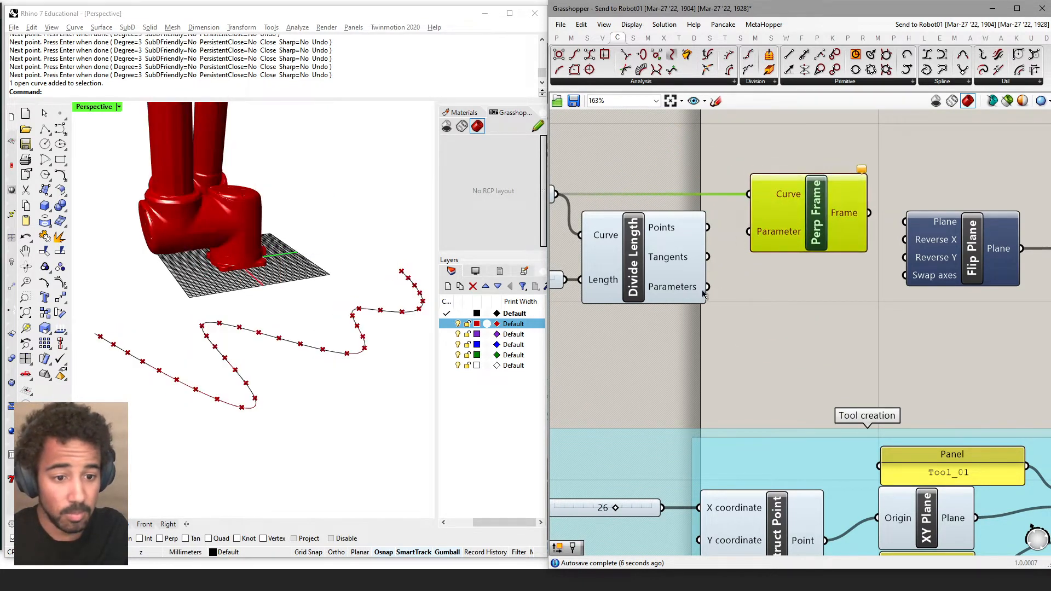
drag(748, 241, 750, 233)
Step: Inspect the perpendicular frames along the curve and connect the Perp Frame output to Flip Plane's Plane input
right_drag(274, 351, 283, 311)
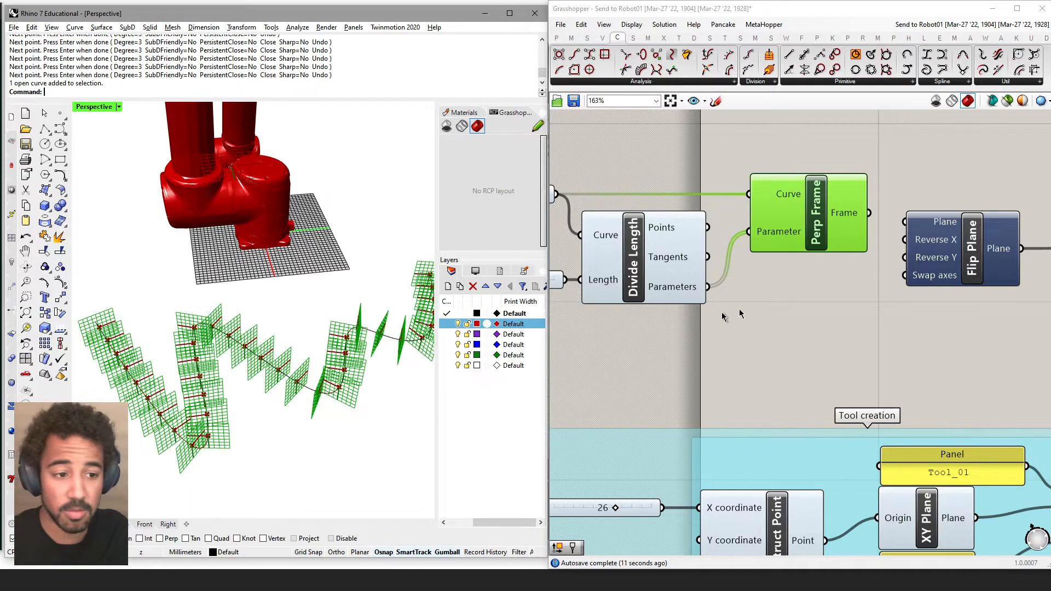
right_drag(739, 313, 558, 323)
drag(691, 221, 724, 230)
scroll(776, 307, down, 2)
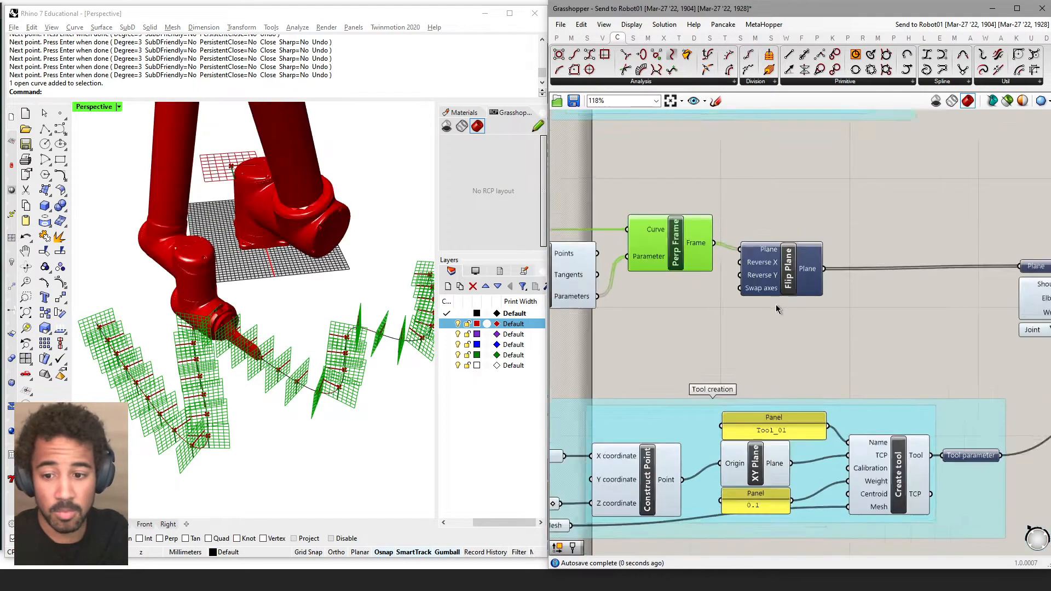
Step: Set the Program simulation time slider back to 0.000
scroll(834, 318, down, 5)
right_drag(949, 330, 731, 331)
right_drag(225, 344, 250, 357)
right_drag(856, 346, 619, 351)
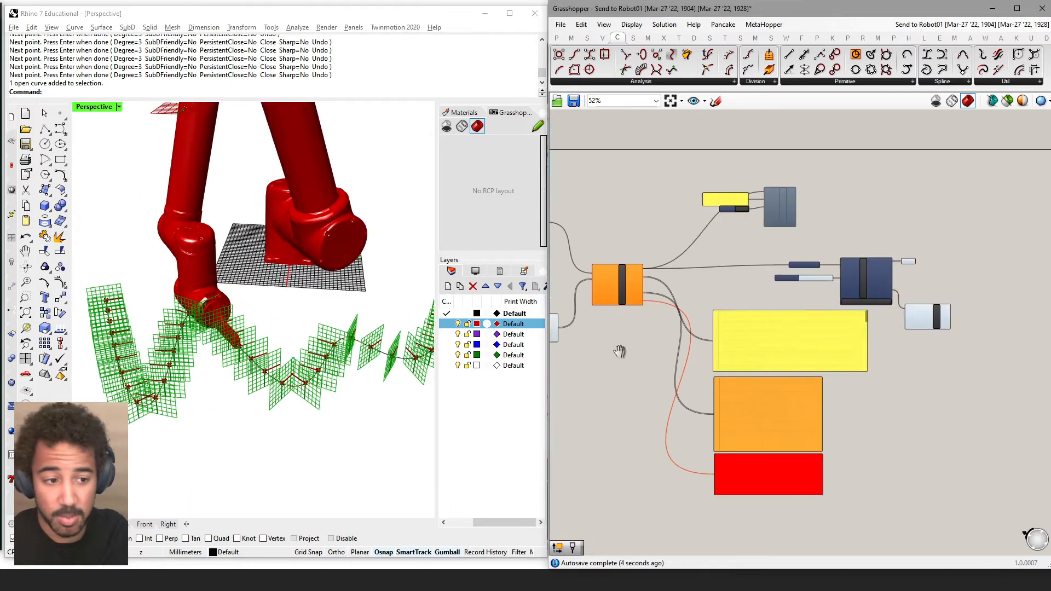
scroll(805, 262, up, 8)
drag(762, 336, 696, 335)
click(234, 314)
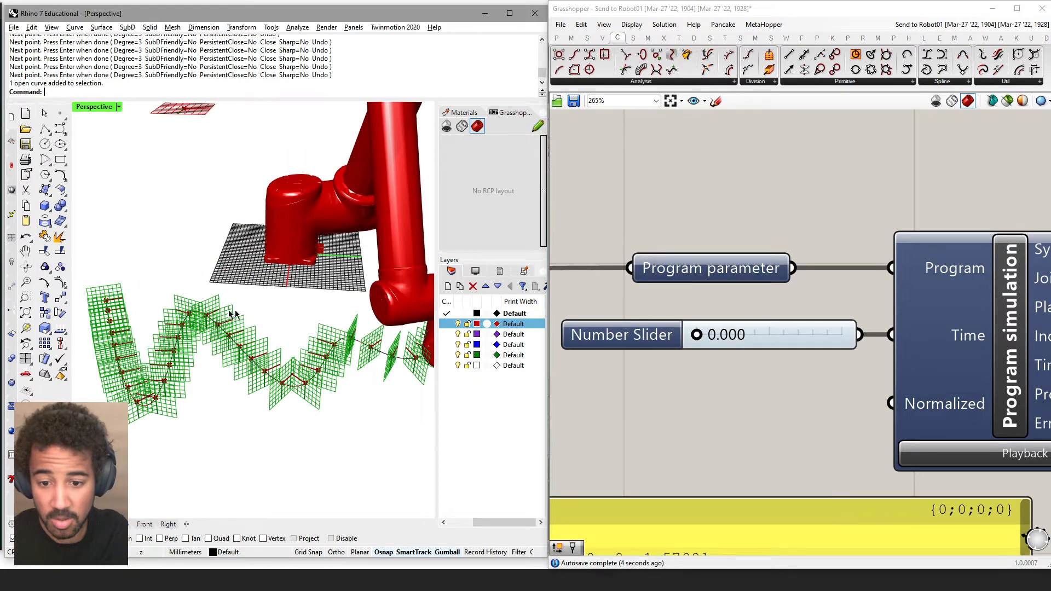
Step: Run the simulation time up to 1.000 and examine the robot's motion through the perpendicular frames from several angles
scroll(280, 317, down, 7)
scroll(340, 319, up, 6)
right_drag(340, 320, 247, 321)
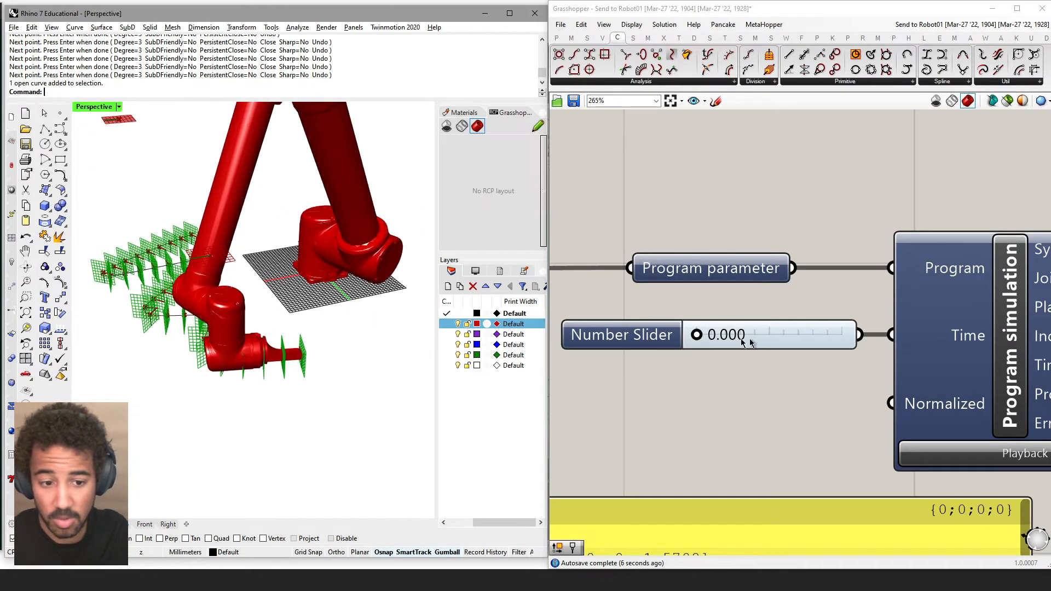
drag(701, 338, 786, 344)
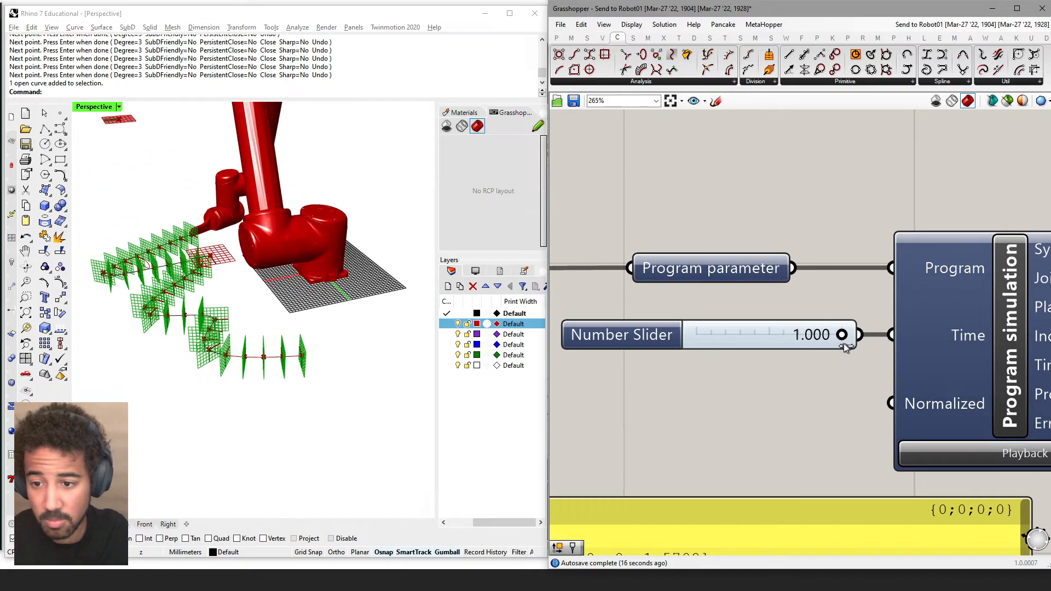
click(327, 294)
right_drag(236, 312, 404, 280)
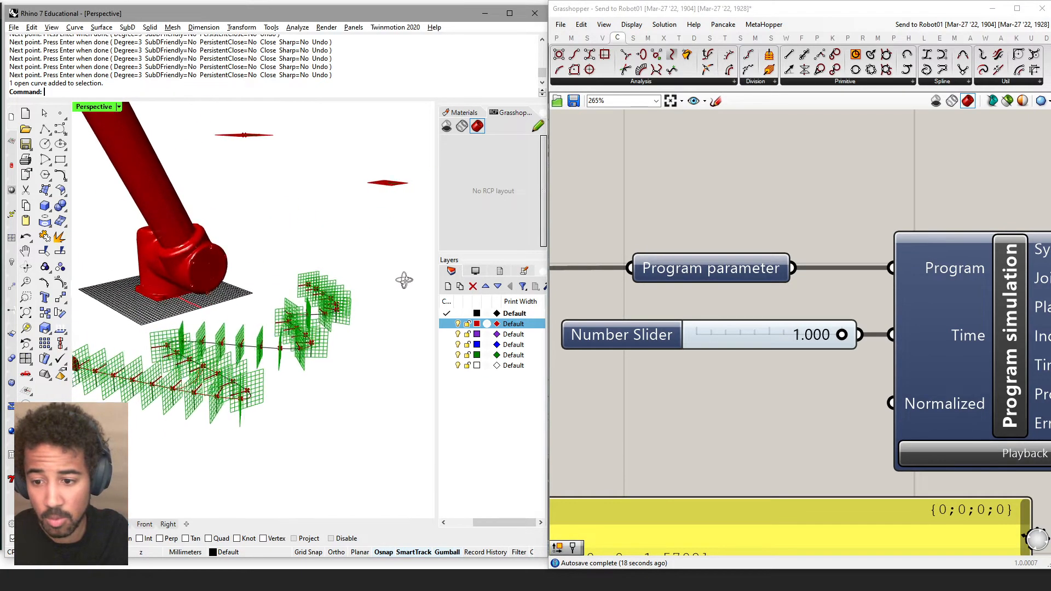
right_drag(310, 316, 387, 351)
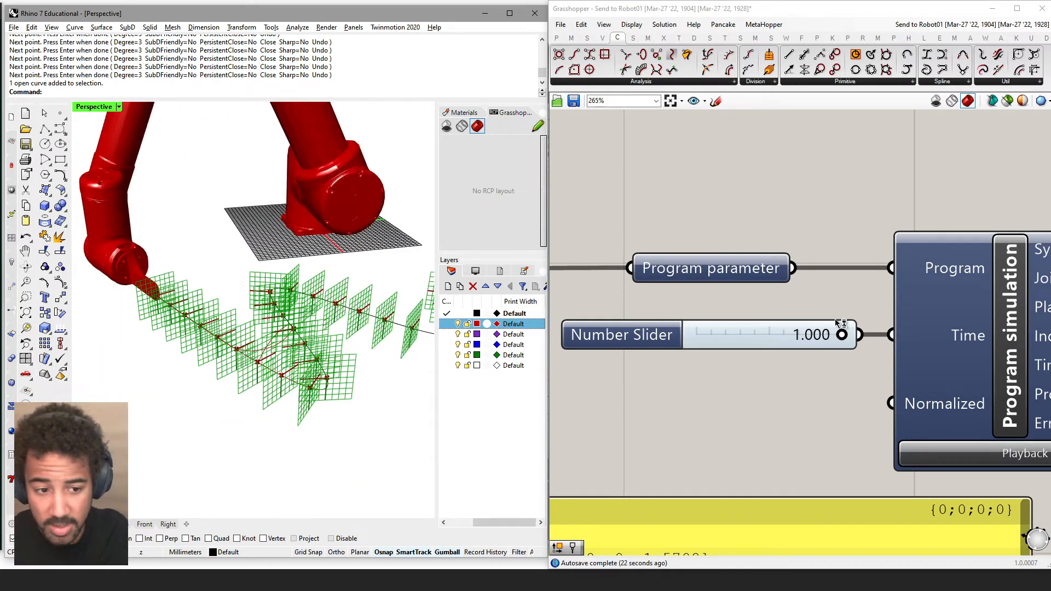
Step: Scrub the simulation time to 0.891 and 0.910 to examine the tool's alignment with the perpendicular frames up close
mouse_move(841, 335)
mouse_down()
mouse_move(803, 338)
mouse_move(826, 338)
mouse_up()
scroll(248, 366, up, 3)
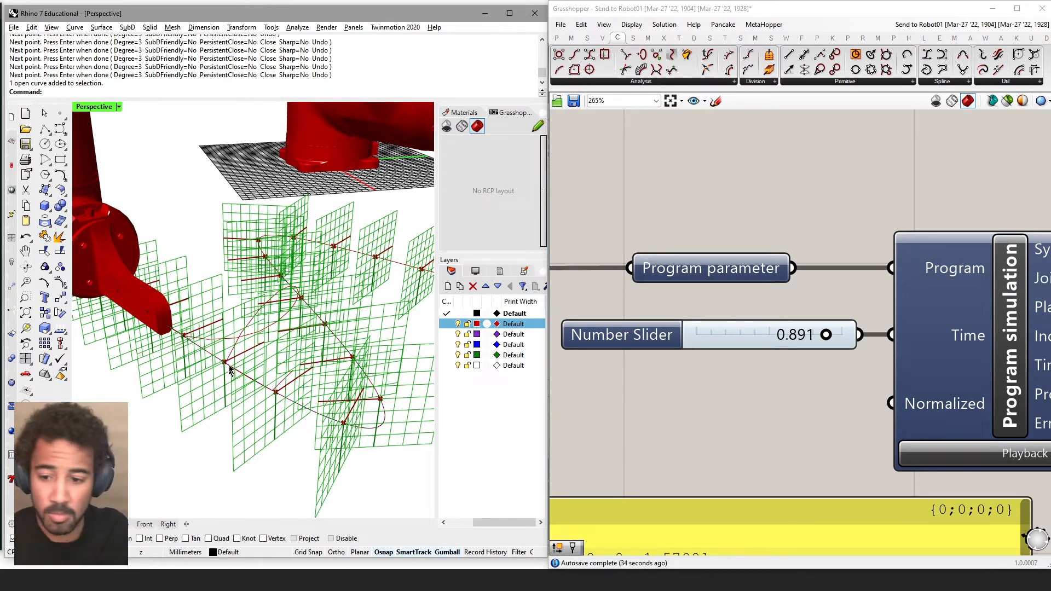
click(821, 335)
mouse_move(825, 337)
mouse_down()
mouse_move(756, 337)
mouse_move(830, 343)
mouse_up()
scroll(334, 336, down, 6)
right_drag(335, 336, 509, 348)
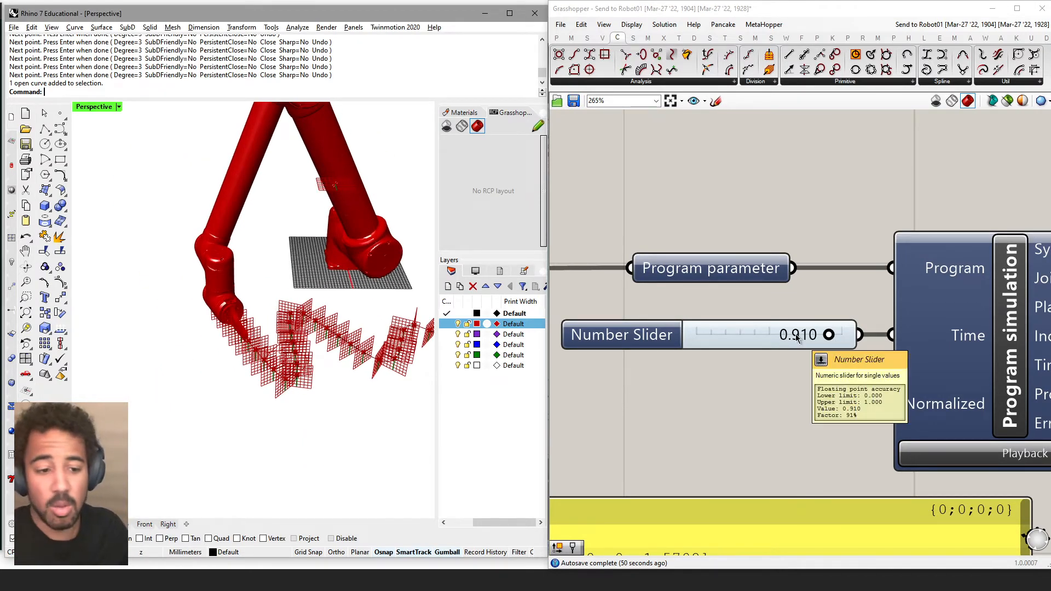
Step: Move the simulation time to 0.989 and check the robot's pose near the end of the curve
drag(829, 334, 824, 334)
right_drag(282, 247, 361, 284)
drag(825, 335, 829, 337)
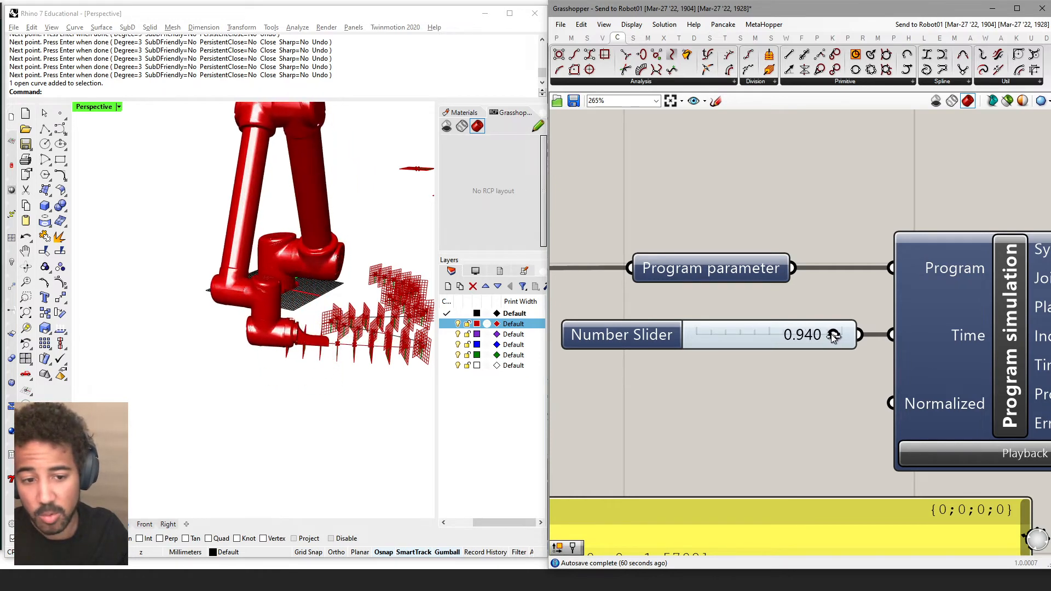
right_drag(268, 329, 269, 353)
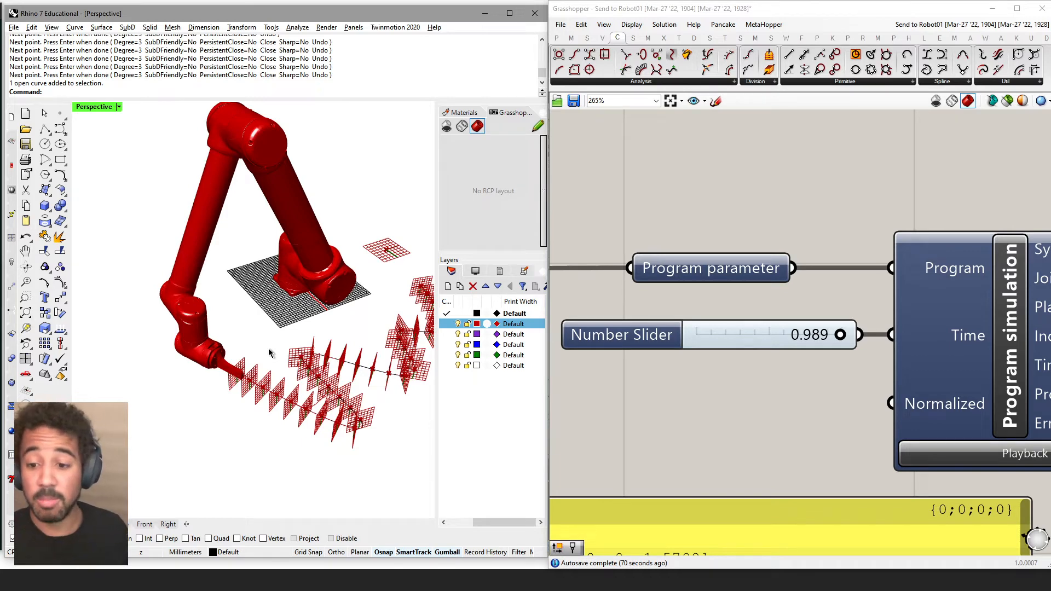
Step: Set the simulation time to 1.000 and check the robot's final pose on the perpendicular frames
mouse_move(839, 335)
mouse_down()
mouse_move(812, 336)
mouse_move(841, 335)
mouse_up()
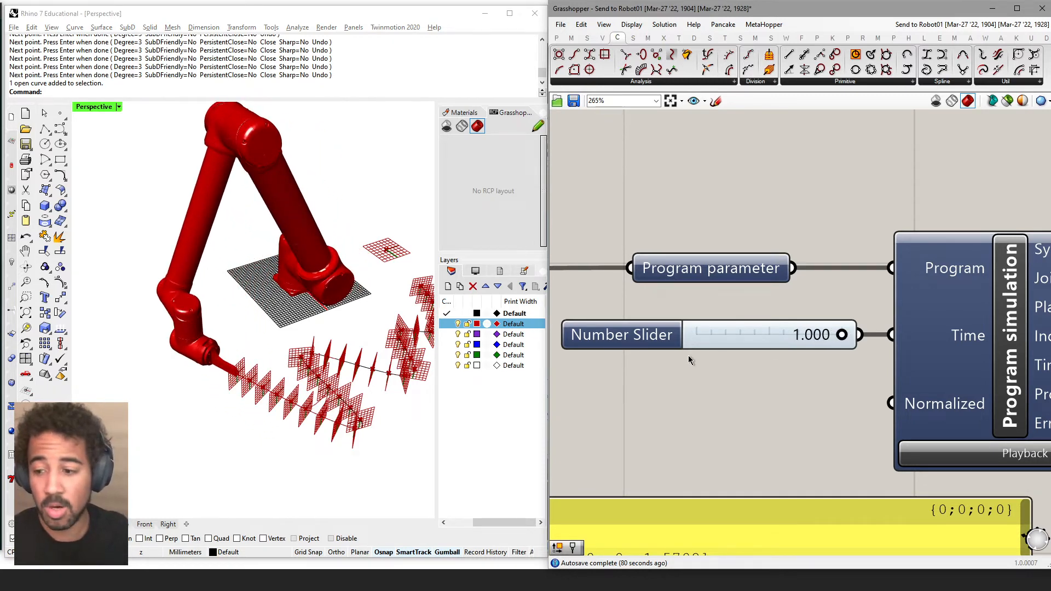
click(480, 386)
scroll(392, 396, down, 6)
right_drag(392, 396, 340, 376)
Step: Add a Horizontal Frame component directly below the Perp Frame component
scroll(673, 368, down, 6)
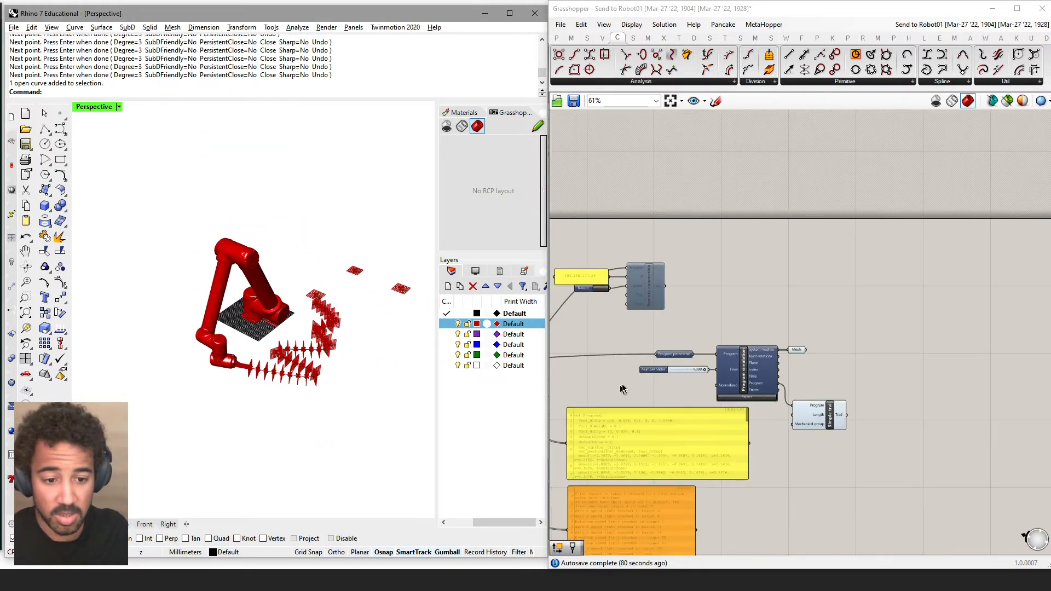
right_drag(622, 389, 806, 361)
scroll(806, 361, down, 3)
right_drag(560, 372, 636, 371)
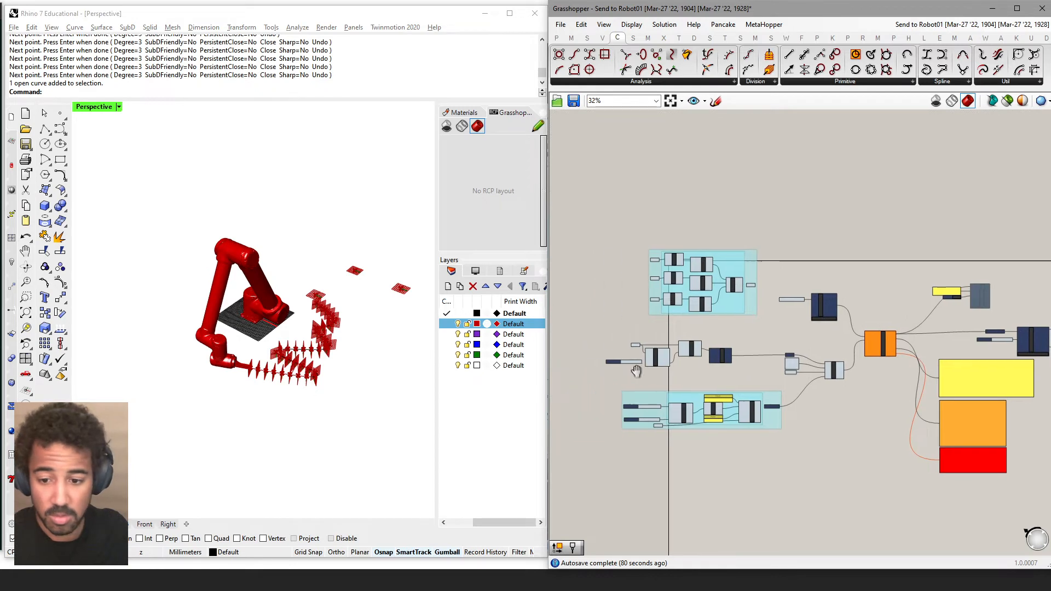
scroll(661, 355, up, 3)
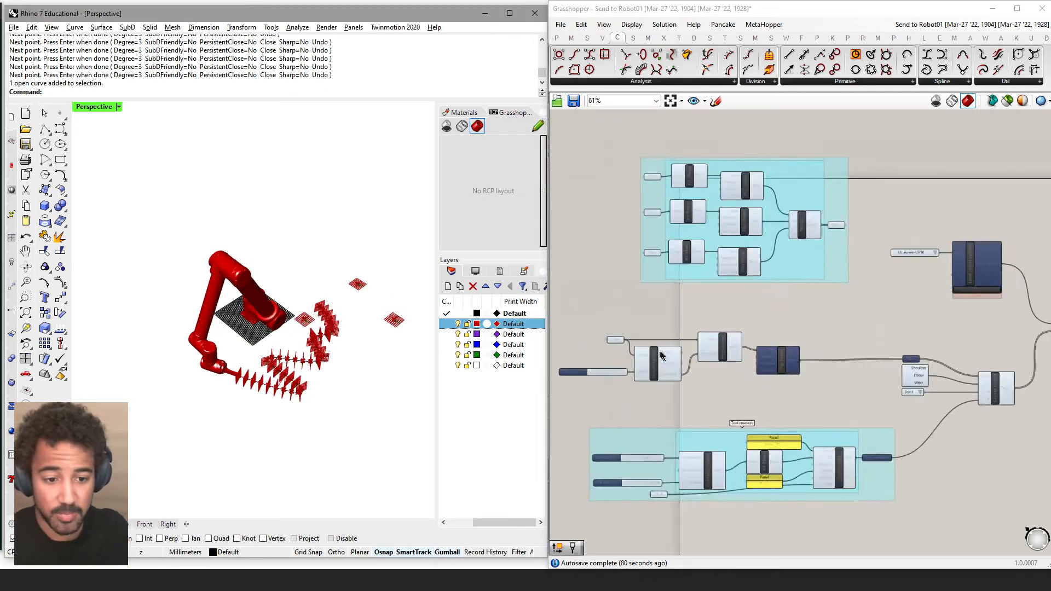
scroll(660, 356, up, 2)
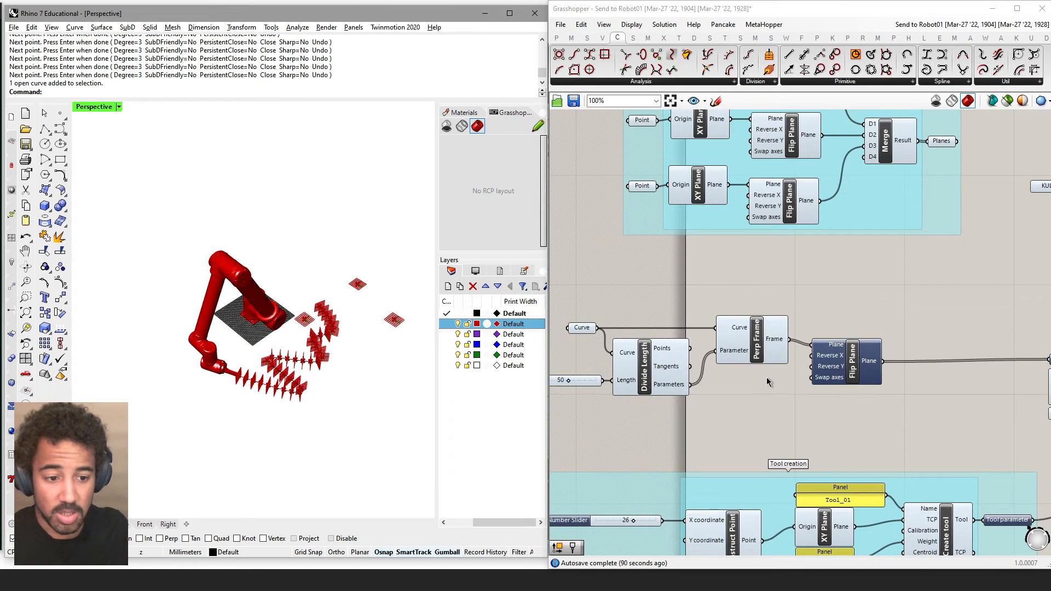
click(744, 359)
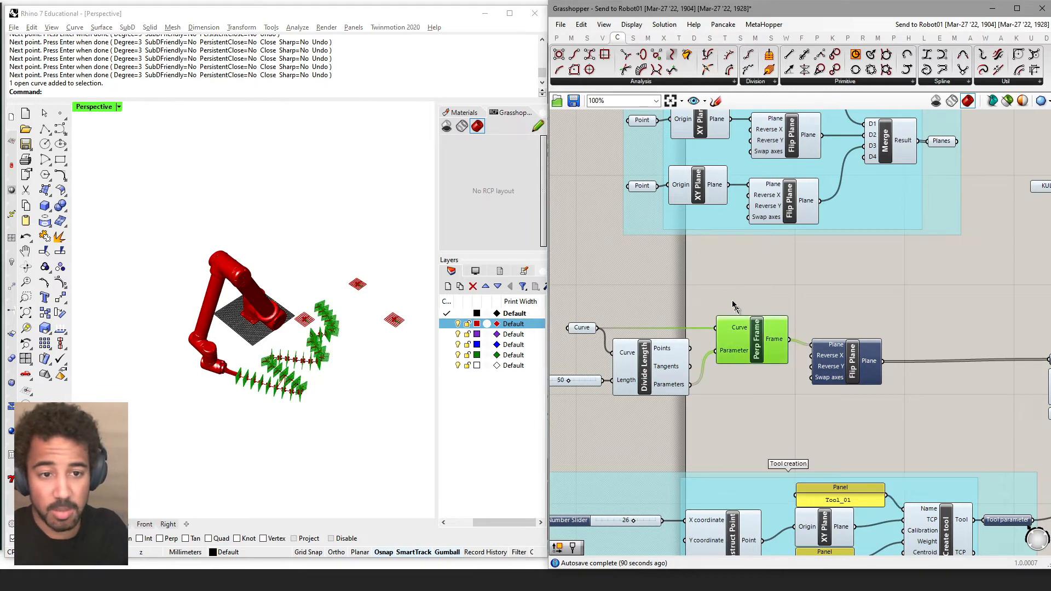
click(630, 82)
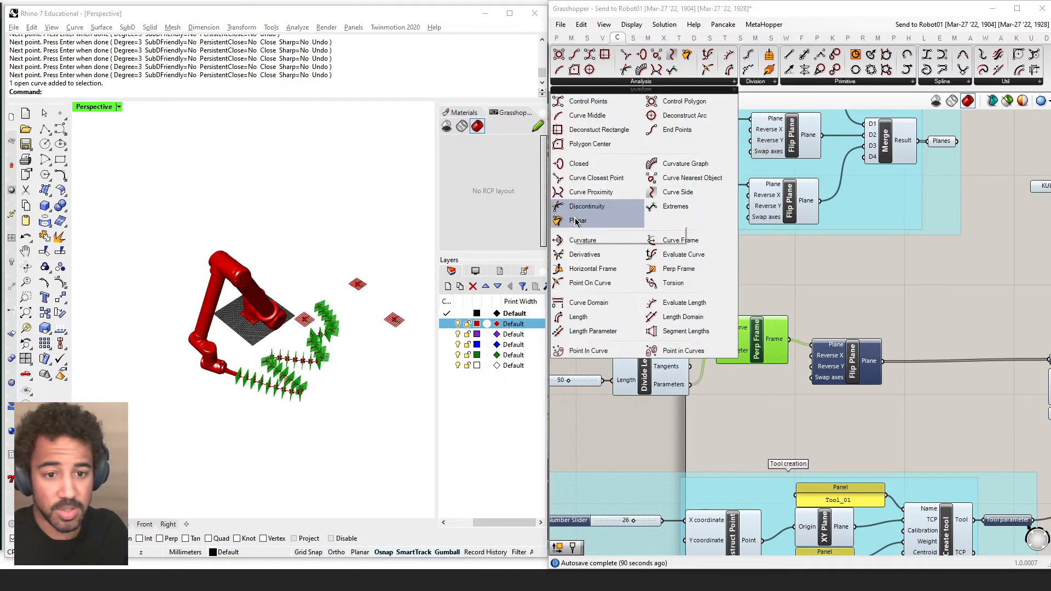
click(599, 268)
click(763, 403)
Step: Wire the curve and division parameters through Horizontal Frame into Flip Plane, replacing Perp Frame, and turn off Perp Frame's preview
drag(598, 328, 717, 415)
drag(786, 401, 811, 345)
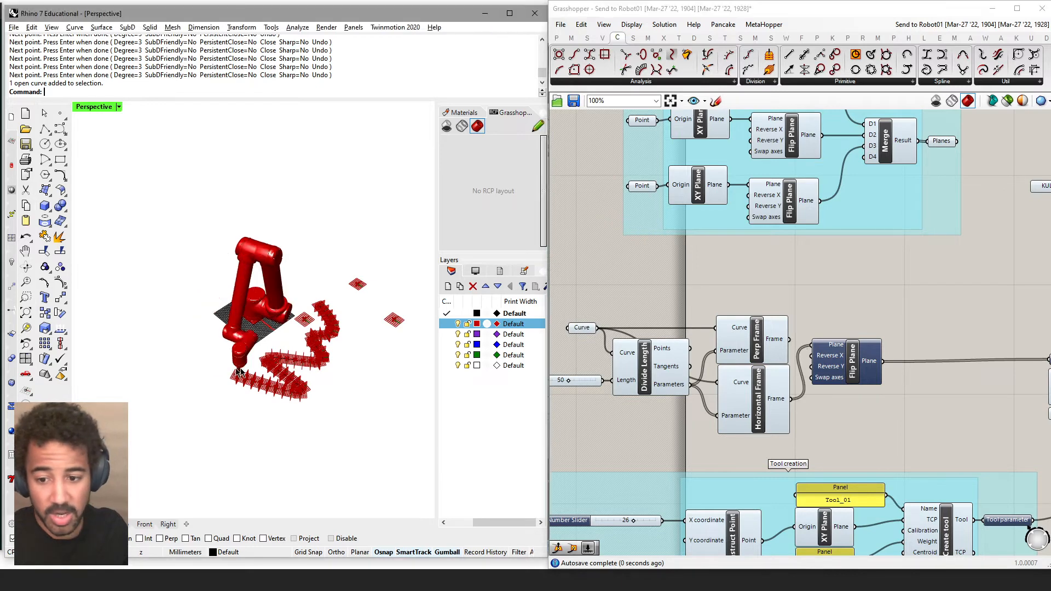
right_click(758, 338)
click(850, 362)
Step: Scrub the simulation time back to 0.362 and examine the tool's orientation along the horizontal frames
right_drag(845, 361, 633, 342)
scroll(848, 341, up, 2)
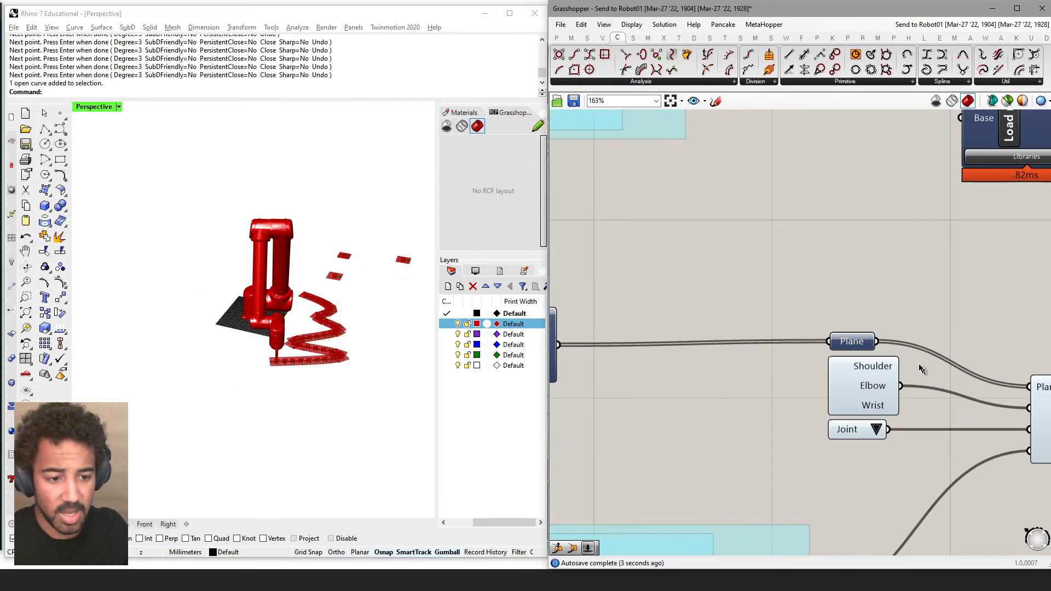
scroll(922, 368, down, 3)
right_drag(922, 368, 708, 359)
right_drag(890, 355, 644, 366)
scroll(1007, 311, up, 6)
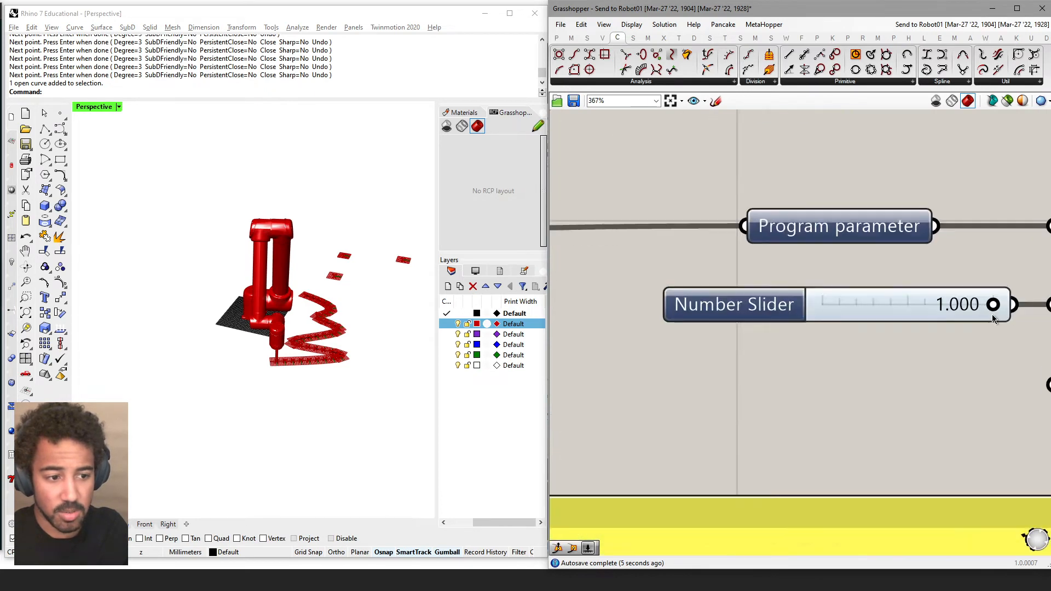
drag(993, 304, 865, 310)
scroll(394, 331, up, 6)
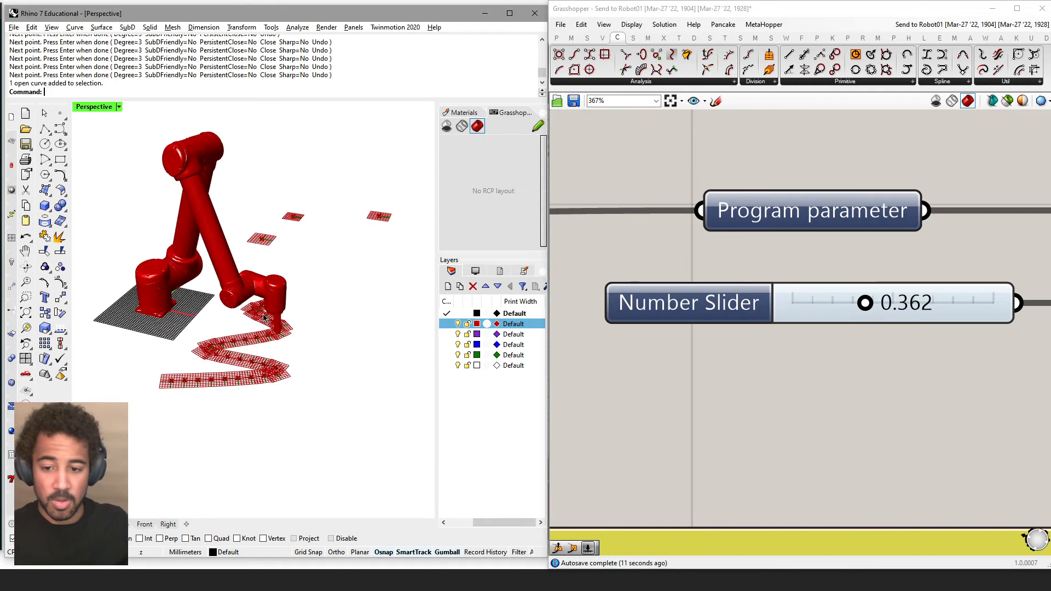
Step: Review the definition from the Create program component back to the target, tool and curve frame components
scroll(694, 370, down, 6)
right_drag(665, 376, 855, 343)
scroll(854, 344, down, 3)
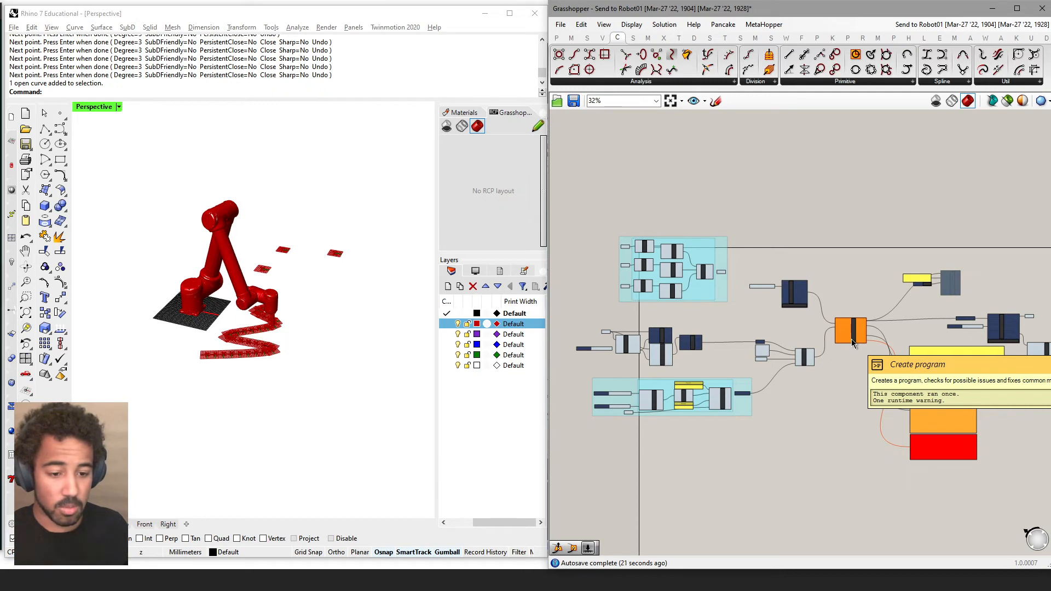
scroll(852, 340, up, 3)
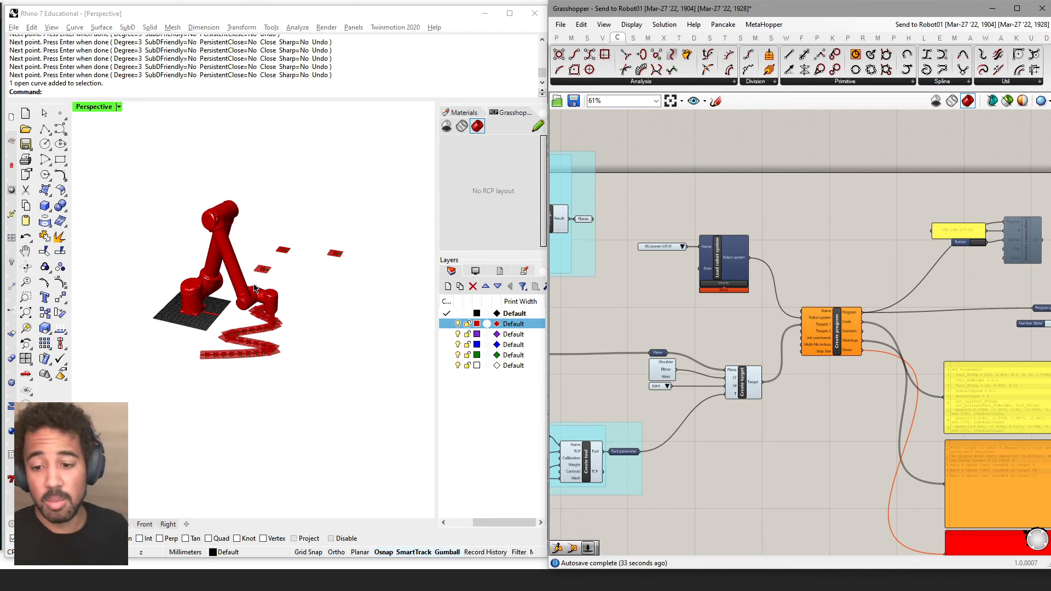
click(411, 321)
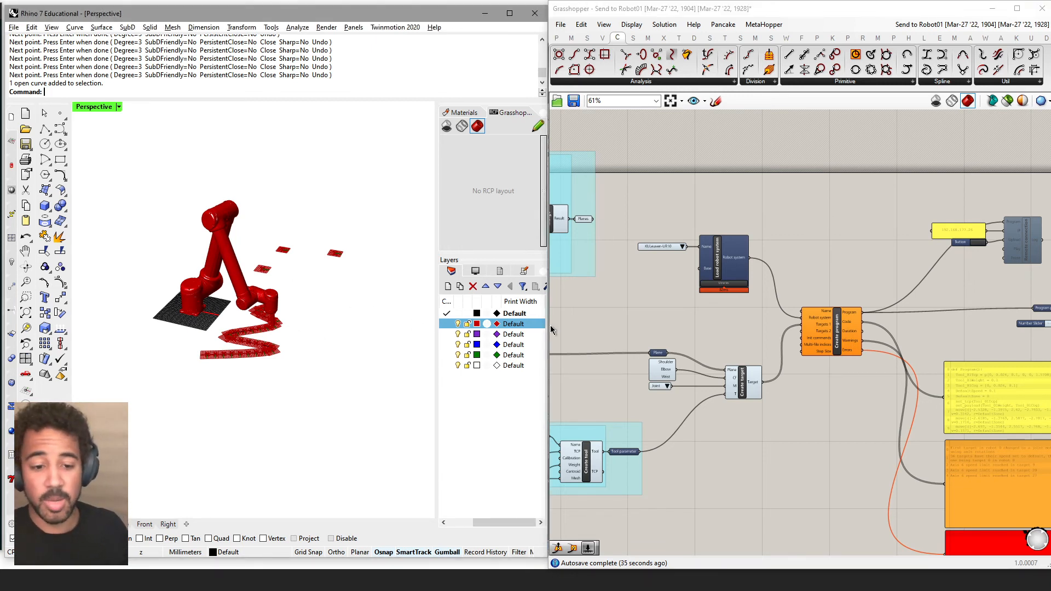
right_drag(627, 322, 828, 313)
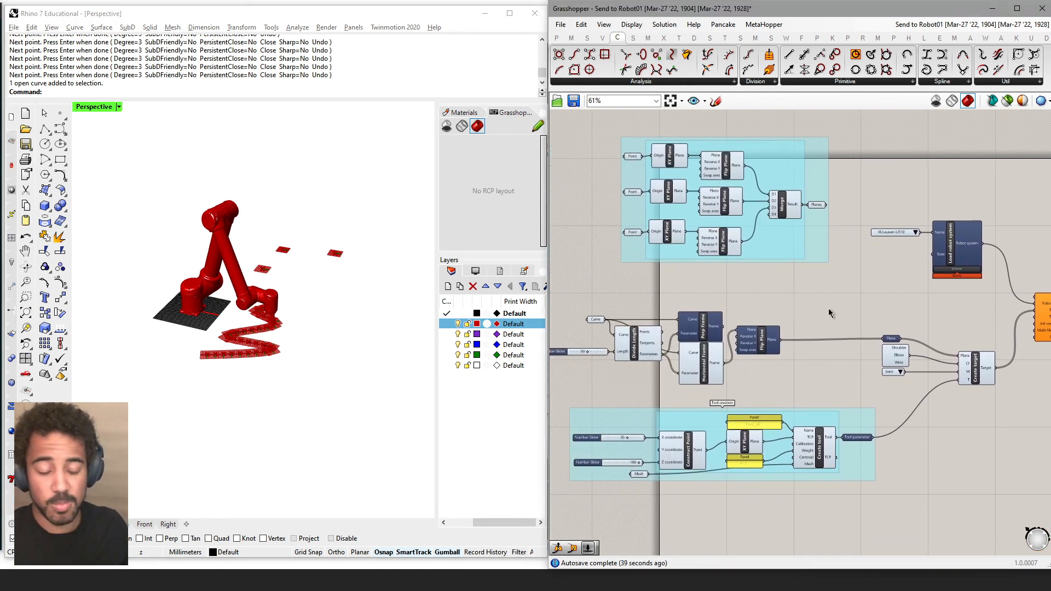